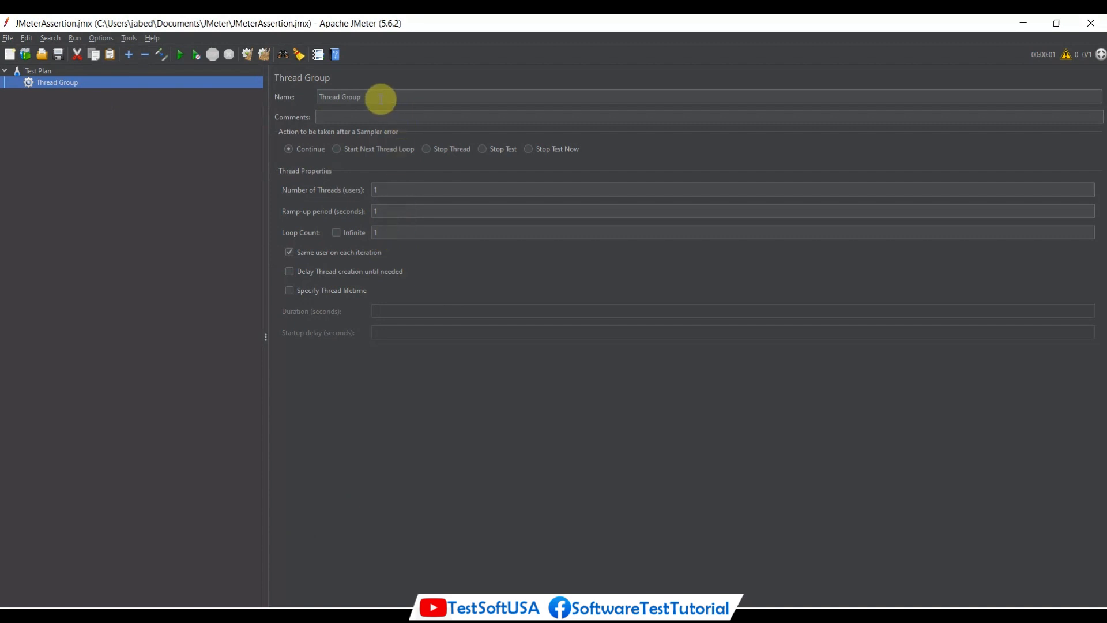
# Rename the thread group as JmeterAssertion
pyautogui.click(380, 97)
pyautogui.moveTo(379, 97); pyautogui.dragTo(307, 97)
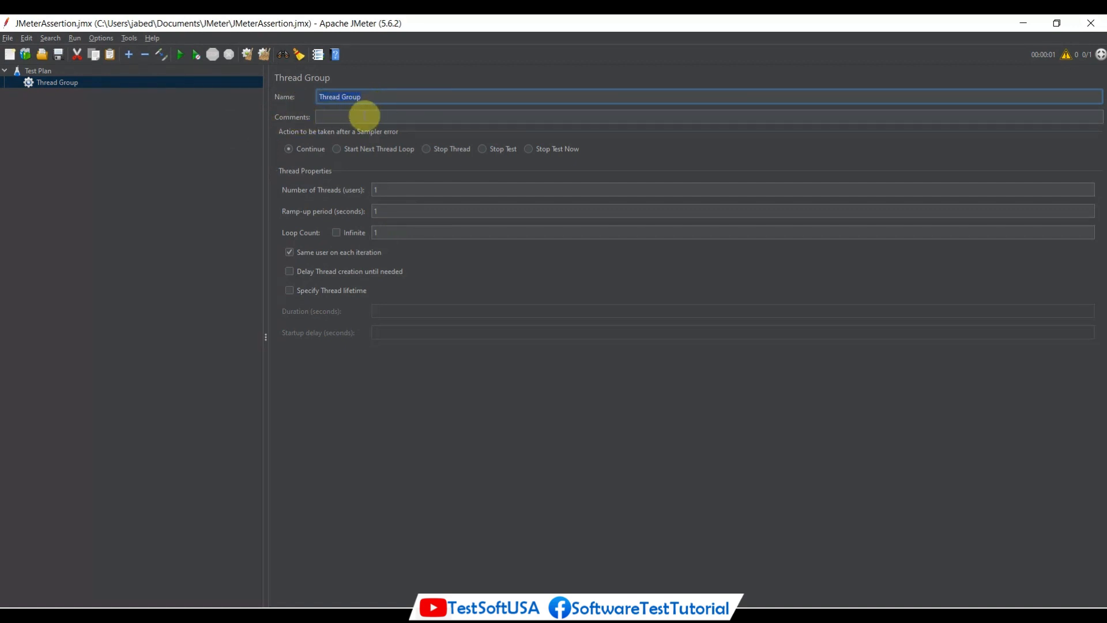
pyautogui.write('JmeterAssertion')
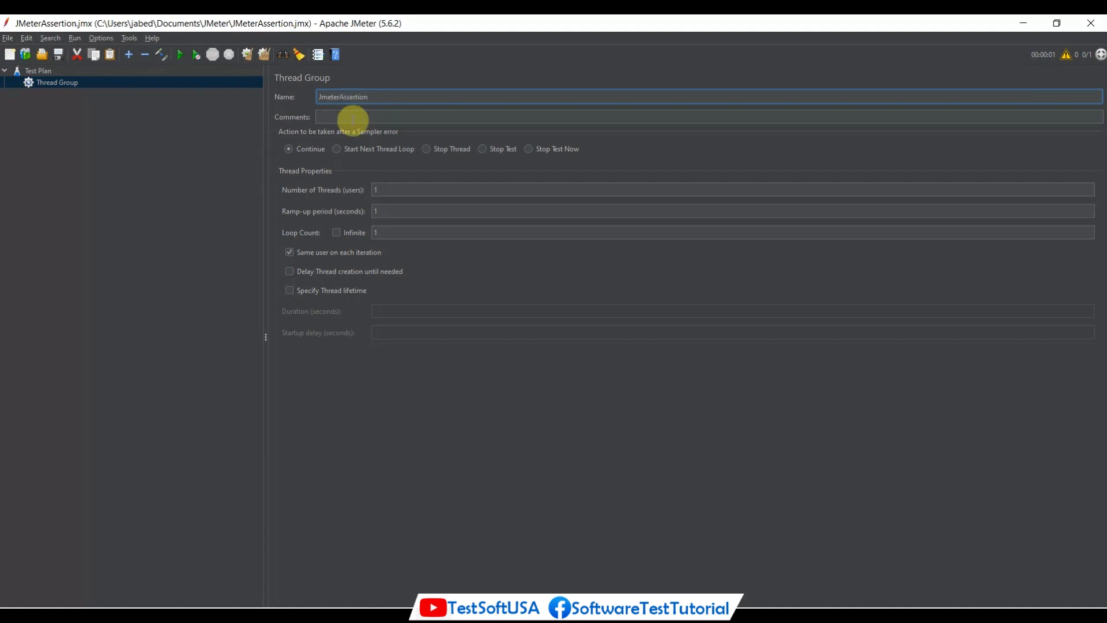
pyautogui.click(160, 170)
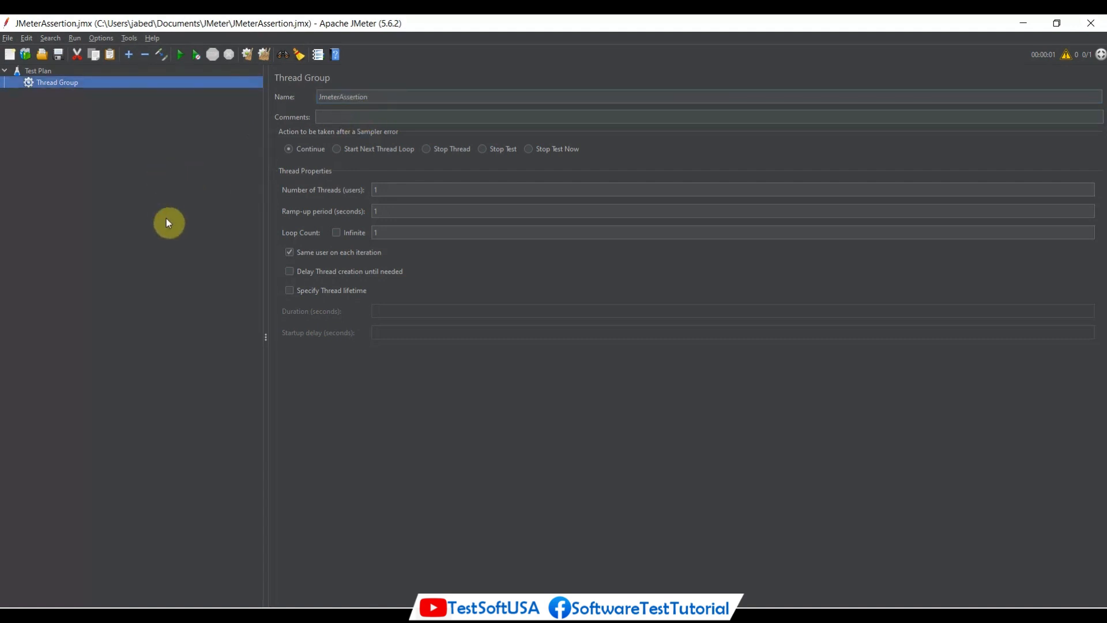
# Add an HTTP Request sampler to the JmeterAssertion thread group
pyautogui.rightClick(109, 81)
pyautogui.moveTo(243, 87)
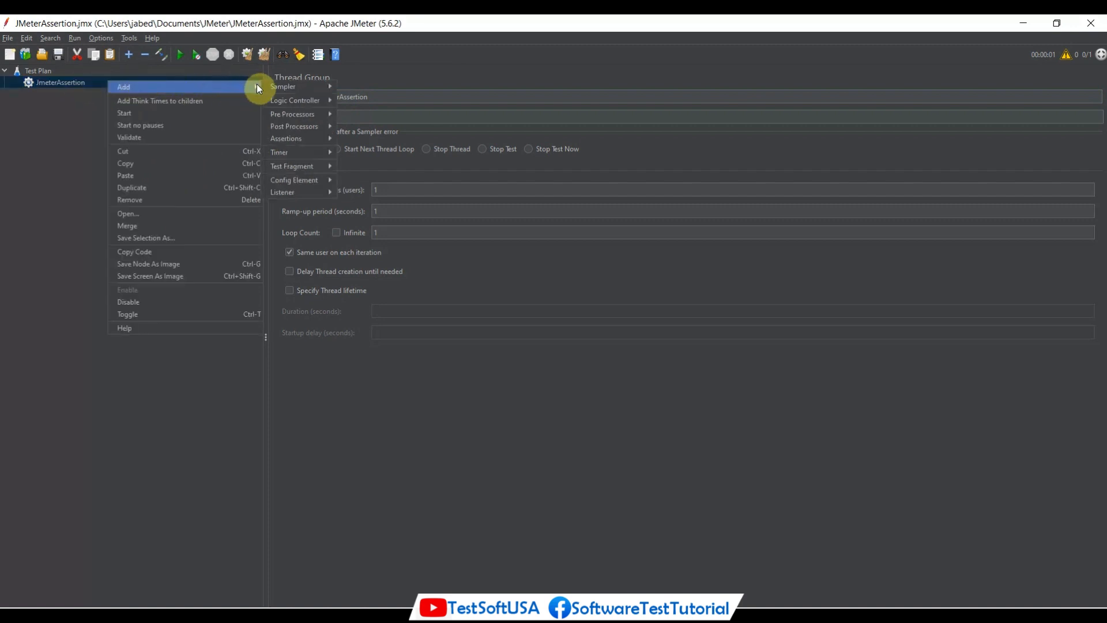
pyautogui.moveTo(292, 91)
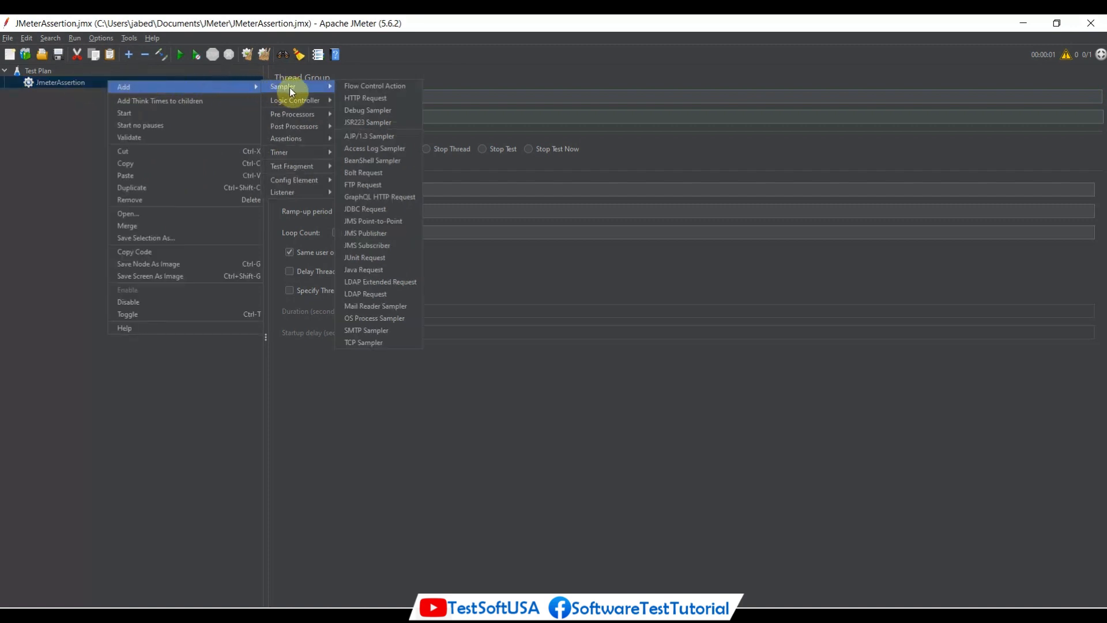
pyautogui.click(358, 97)
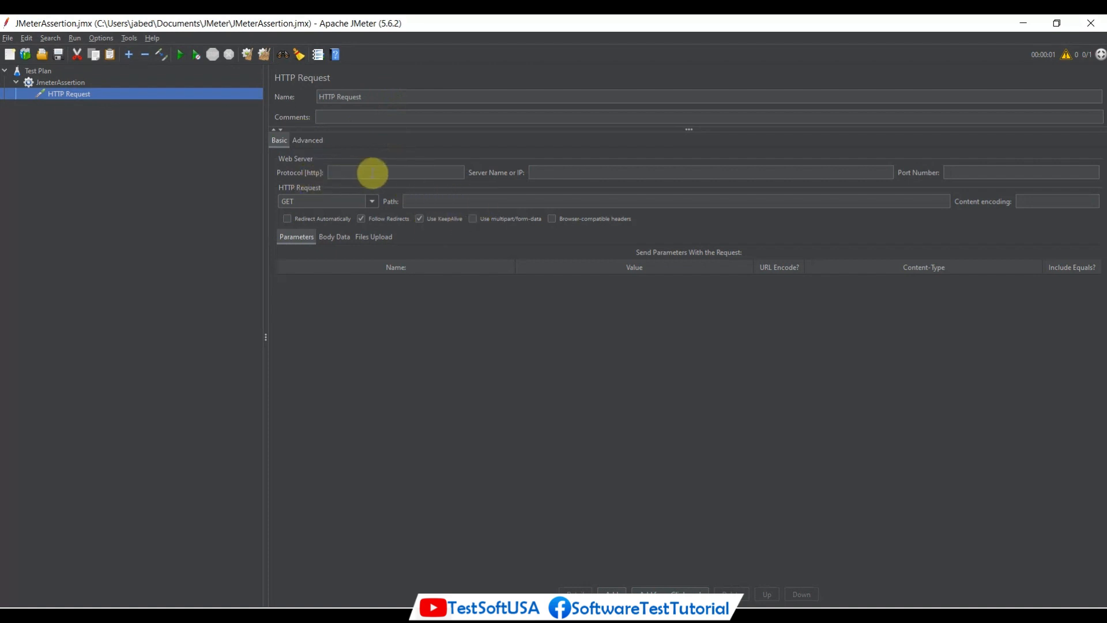
pyautogui.click(550, 172)
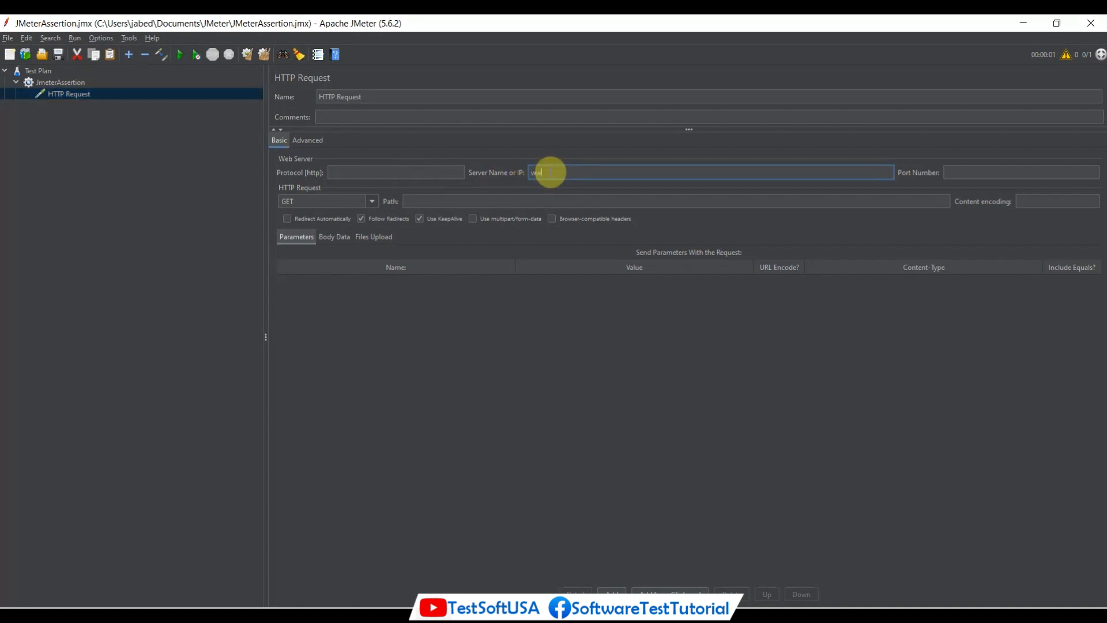
pyautogui.write('www.google.com')
pyautogui.click(425, 201)
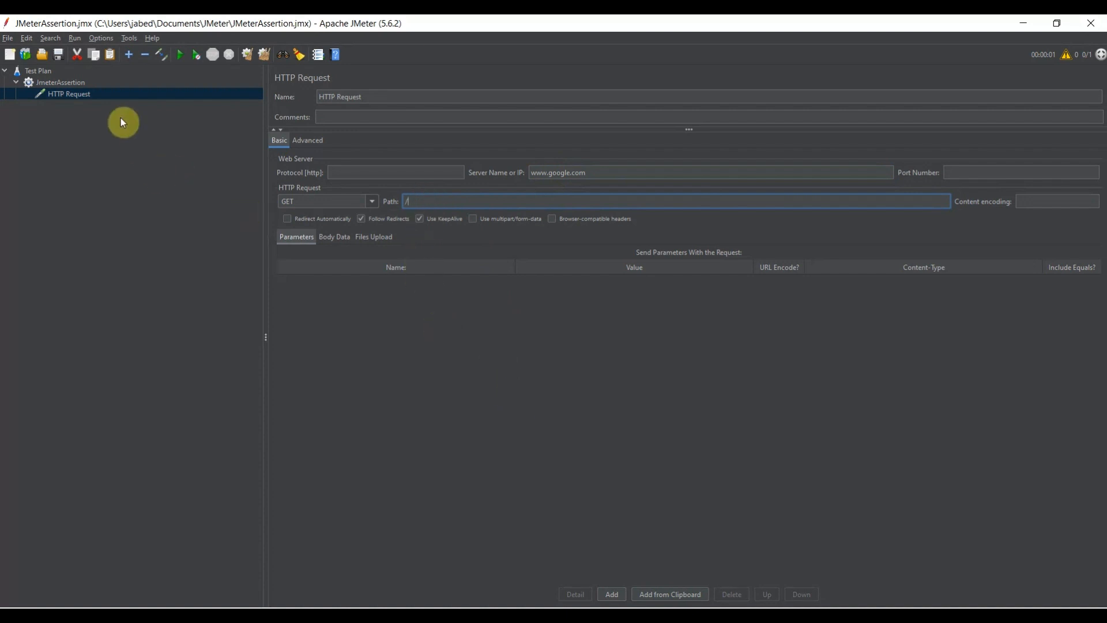
# Add a View Results Tree listener to the JmeterAssertion thread group
pyautogui.click(79, 83)
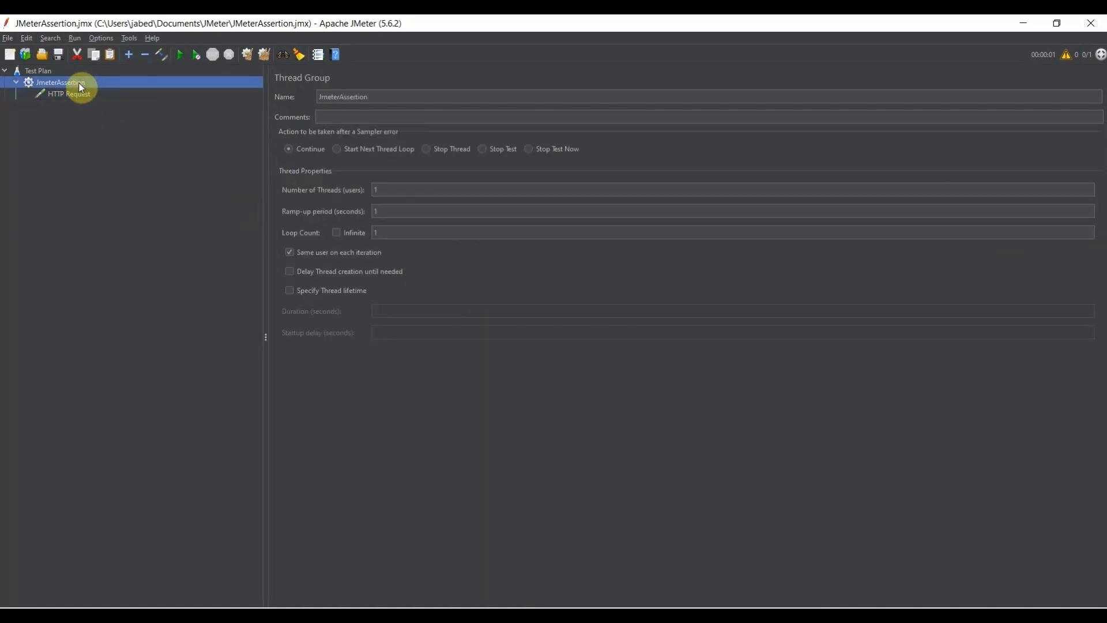
pyautogui.rightClick(78, 82)
pyautogui.moveTo(183, 94)
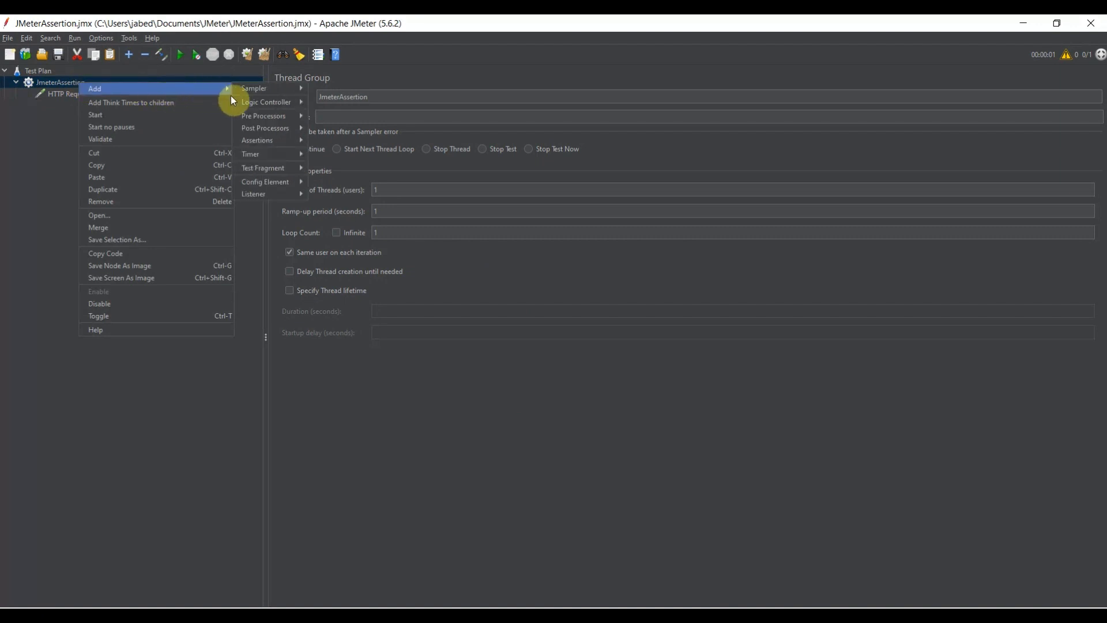
pyautogui.moveTo(287, 193)
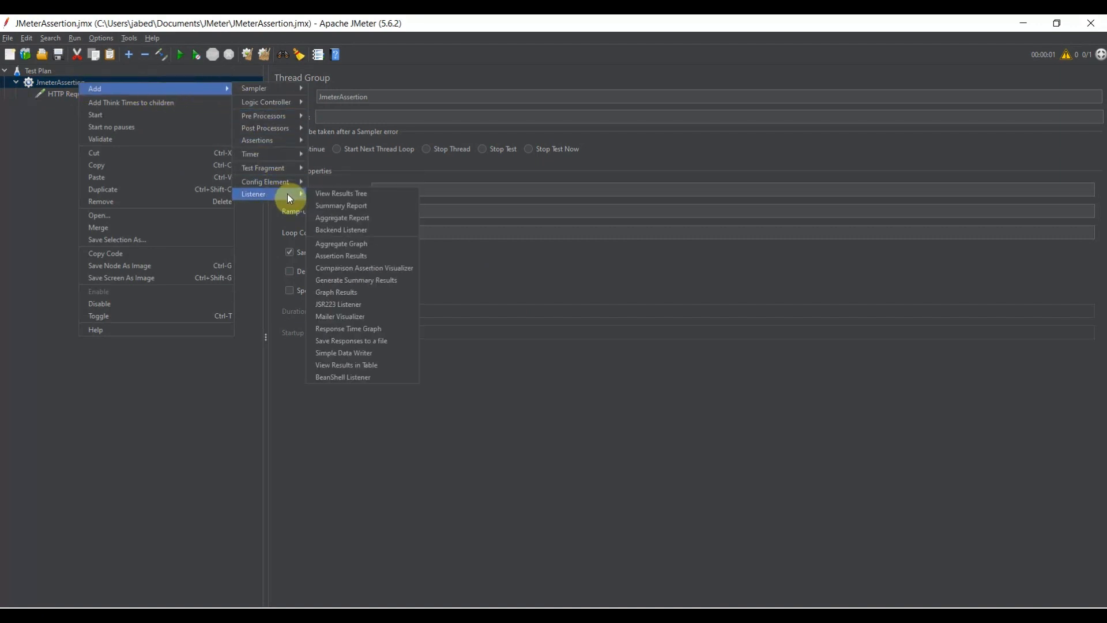
pyautogui.click(348, 194)
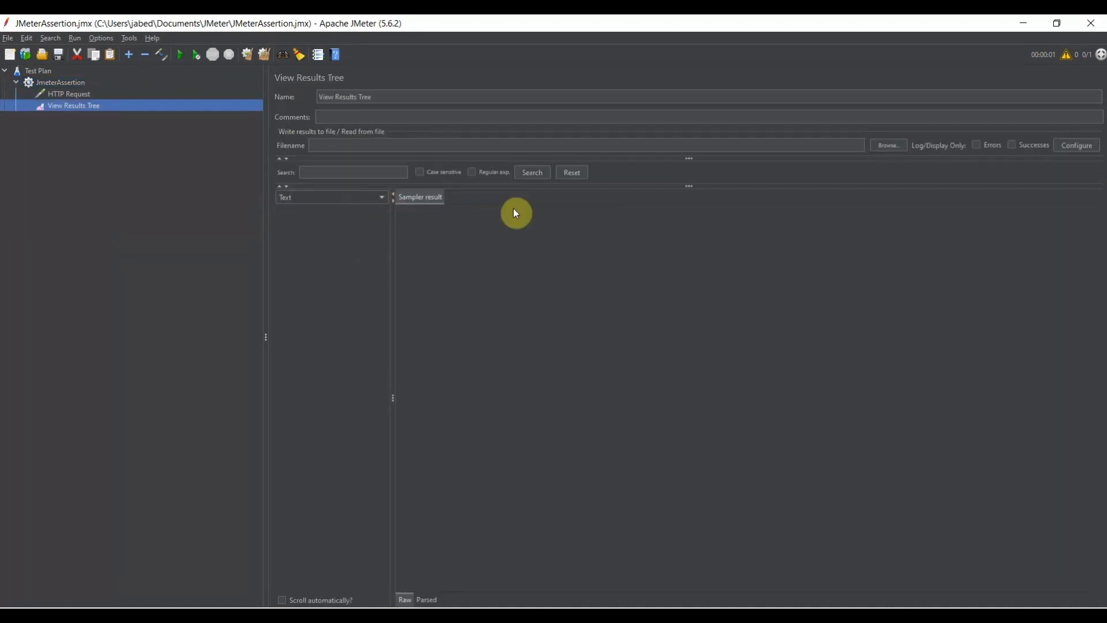
# Add a View Results in Table listener to the JmeterAssertion thread group
pyautogui.click(81, 83)
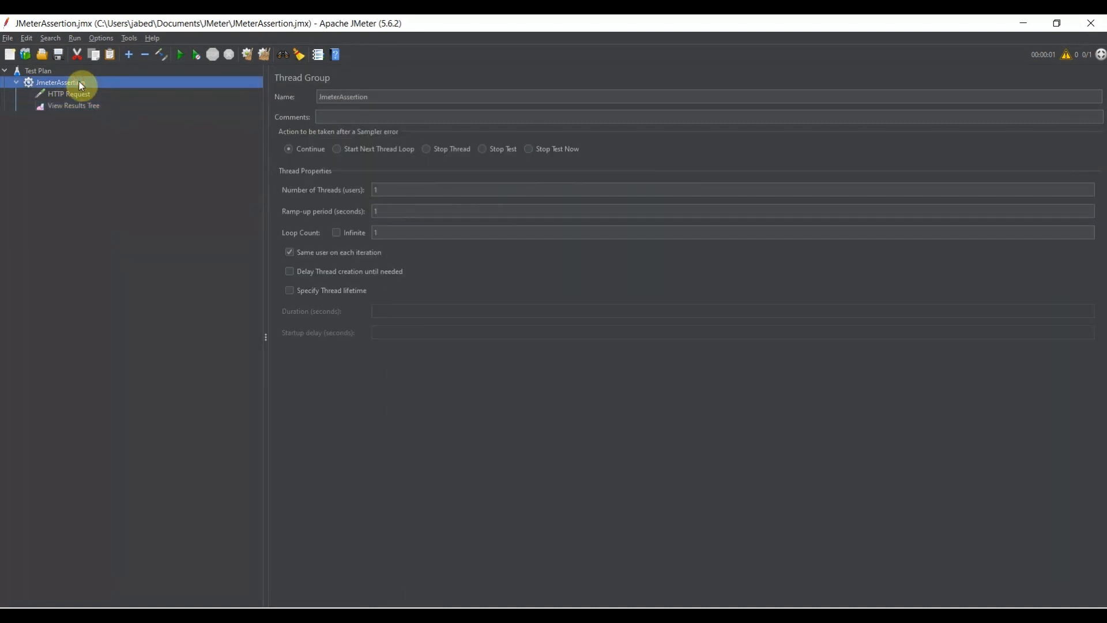
pyautogui.rightClick(79, 84)
pyautogui.moveTo(193, 85)
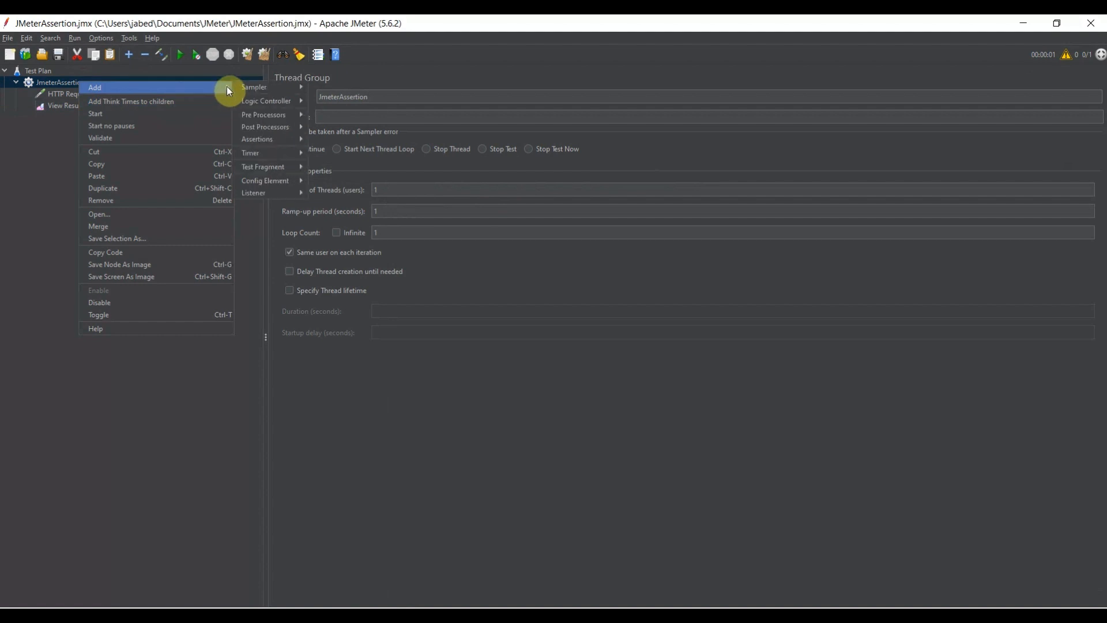
pyautogui.moveTo(295, 196)
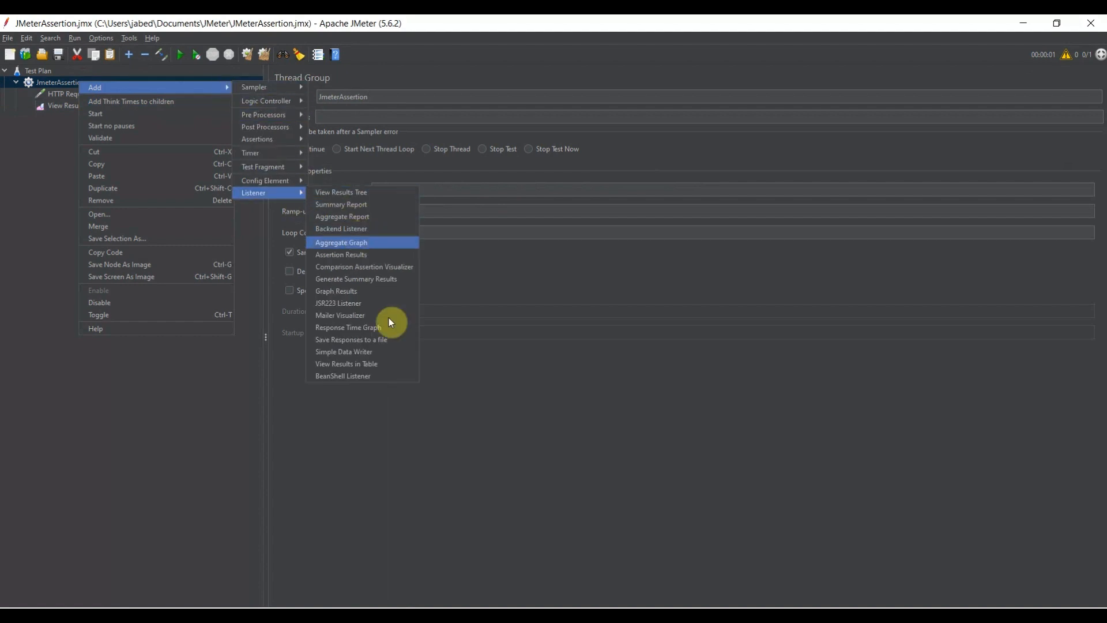
pyautogui.click(377, 365)
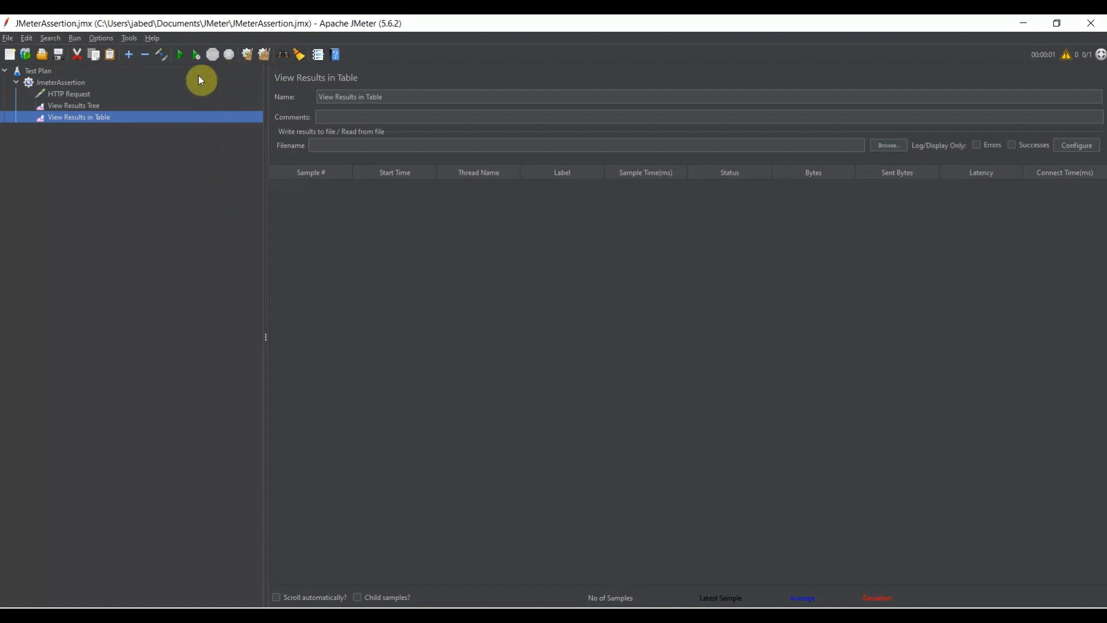
# Run the test and inspect the HTTP request's sampler result in the View Results Tree listener
pyautogui.click(181, 56)
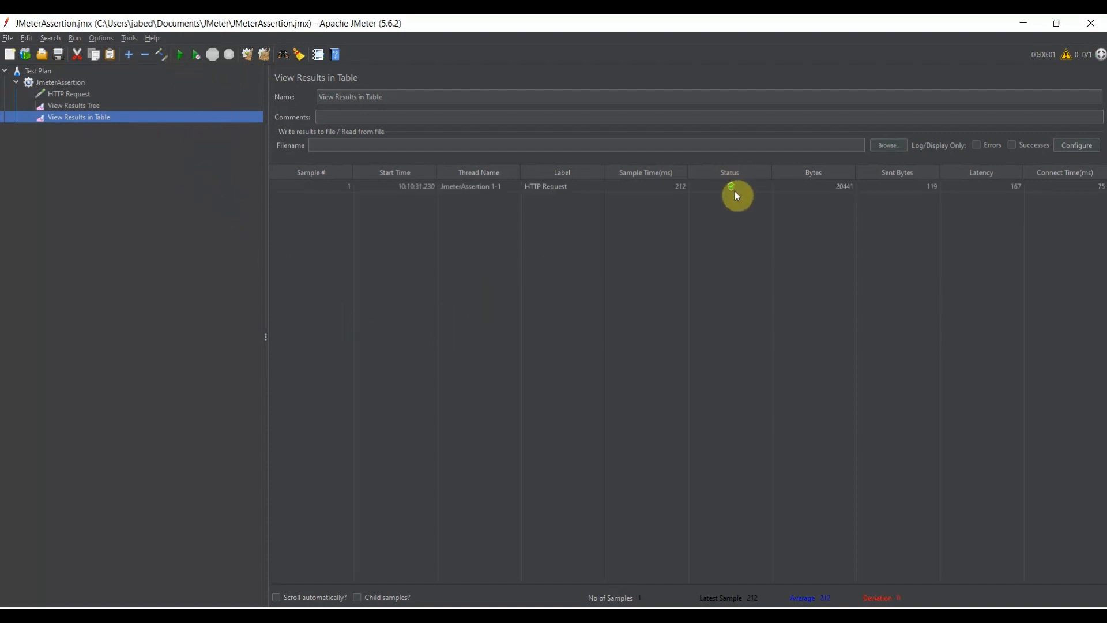
pyautogui.click(84, 106)
pyautogui.click(331, 214)
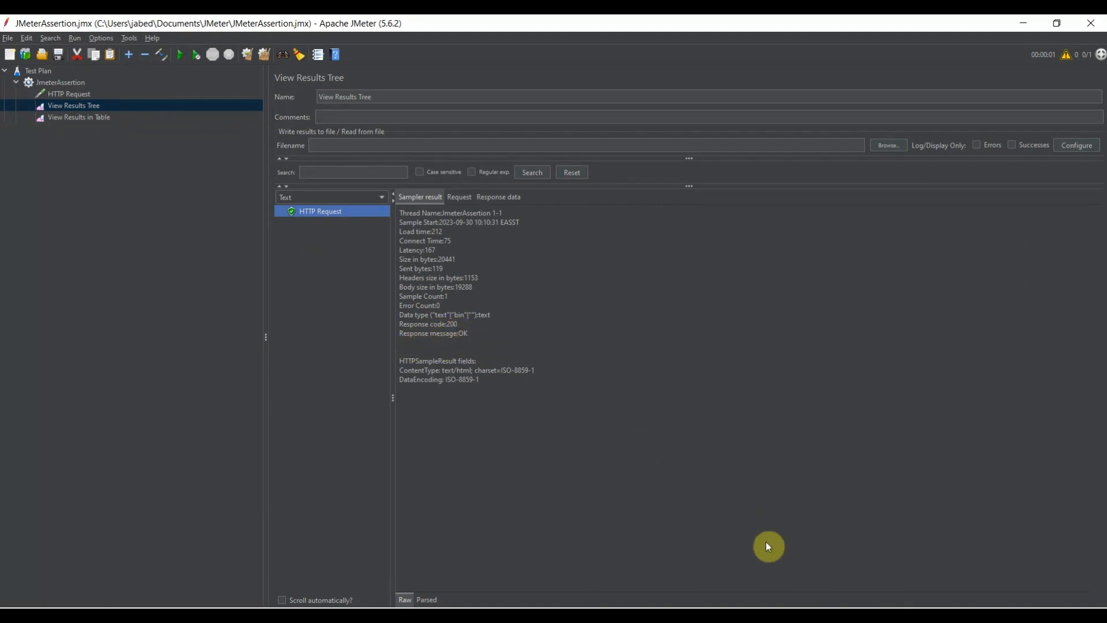
# Switch to the Notepad notes, review the listed response codes and response message, and minimize the notes
pyautogui.click(788, 616)
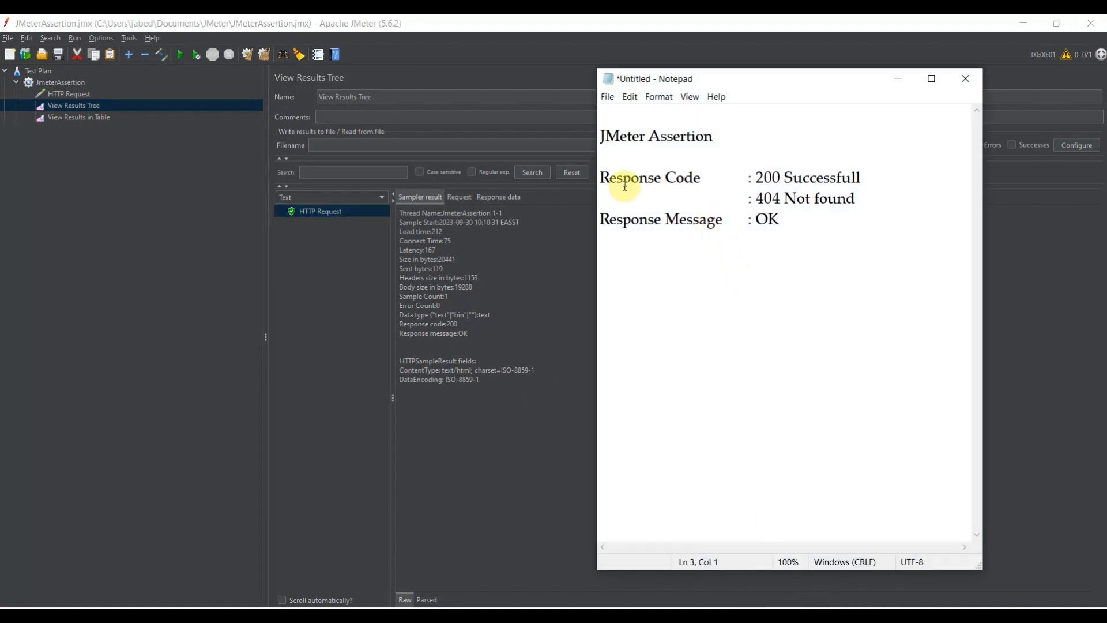
pyautogui.click(756, 177)
pyautogui.moveTo(756, 177); pyautogui.dragTo(781, 177)
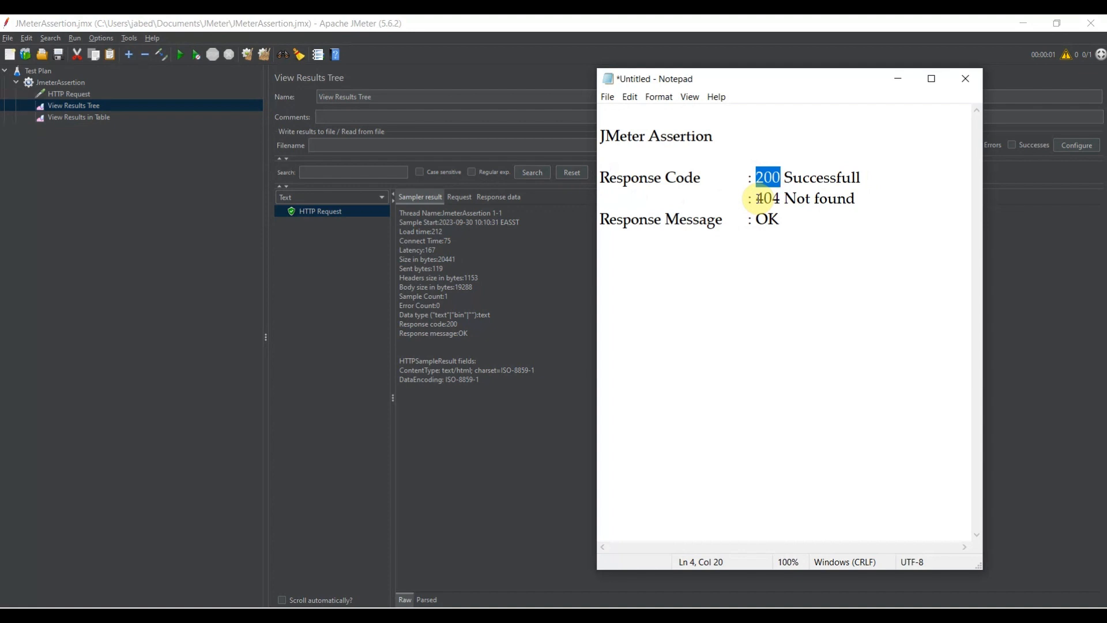
pyautogui.moveTo(759, 198); pyautogui.dragTo(785, 198)
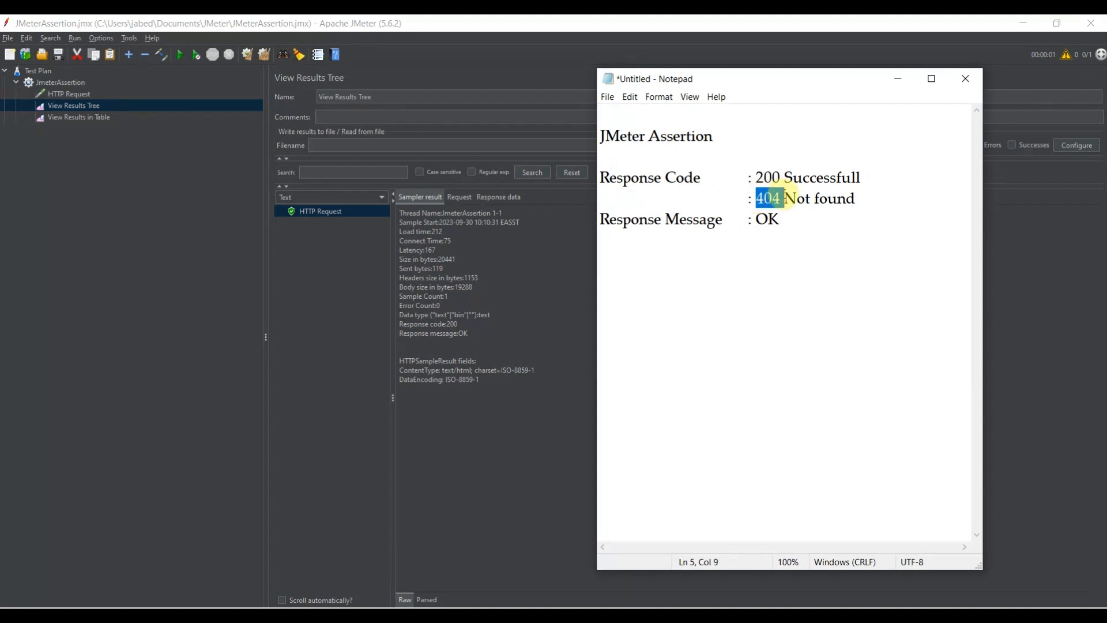
pyautogui.click(798, 198)
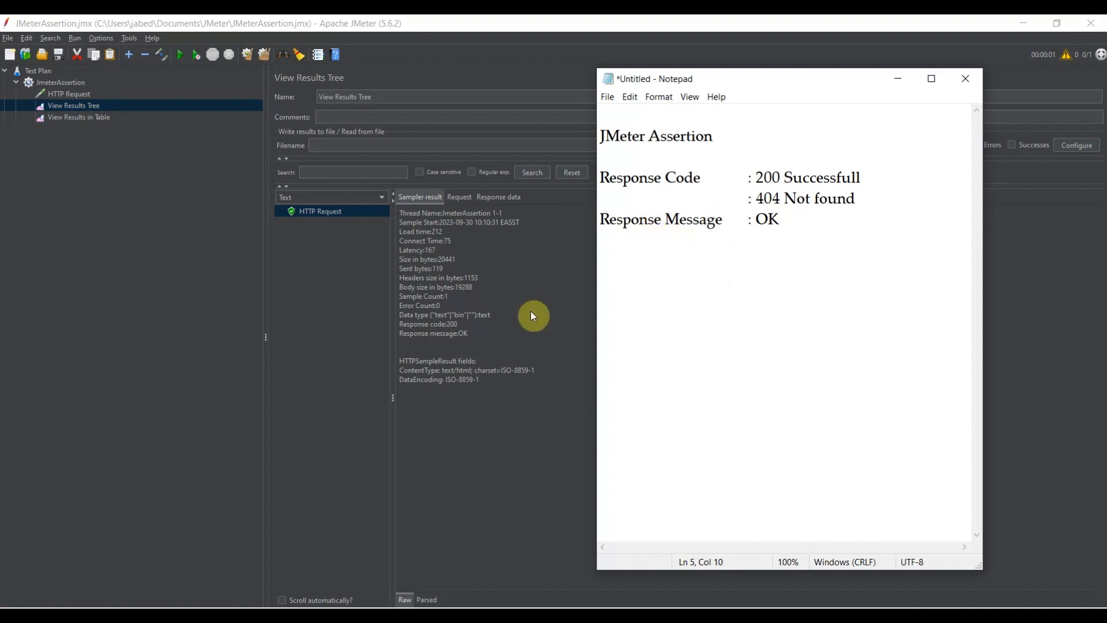
pyautogui.click(757, 218)
pyautogui.moveTo(757, 218); pyautogui.dragTo(781, 219)
pyautogui.click(898, 80)
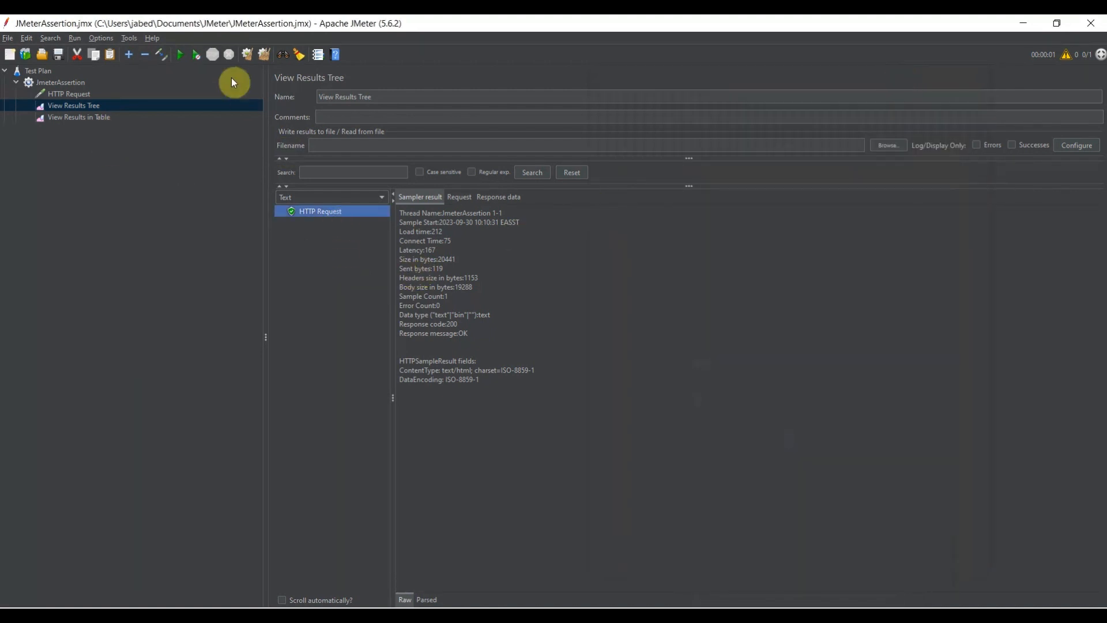
# Clear all test results and add a Response Assertion to the JmeterAssertion thread group
pyautogui.click(264, 54)
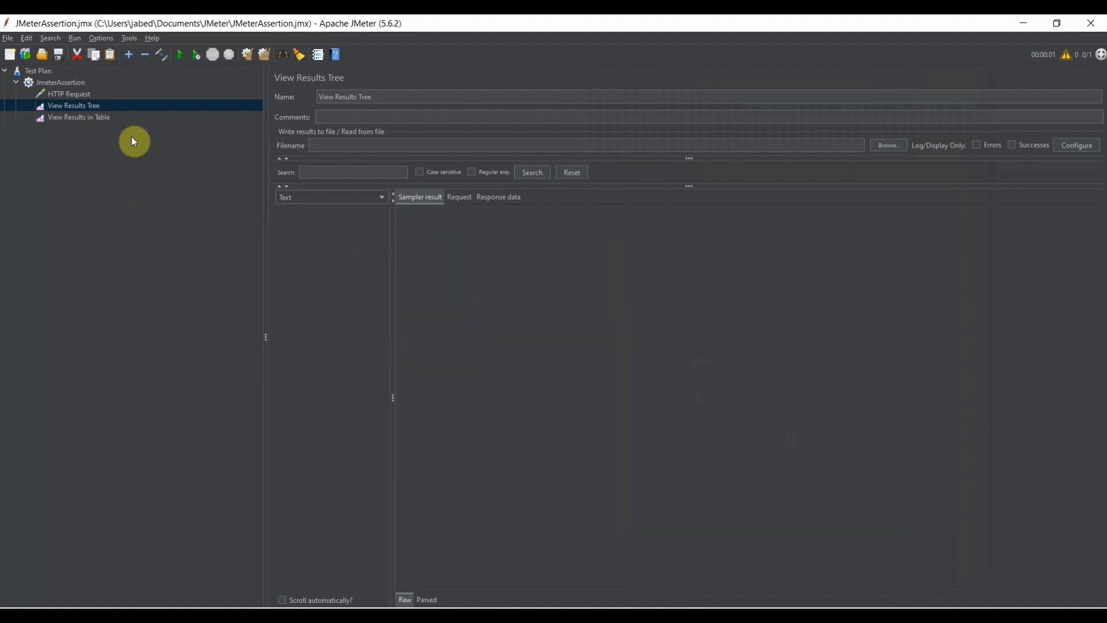
pyautogui.click(61, 82)
pyautogui.rightClick(70, 82)
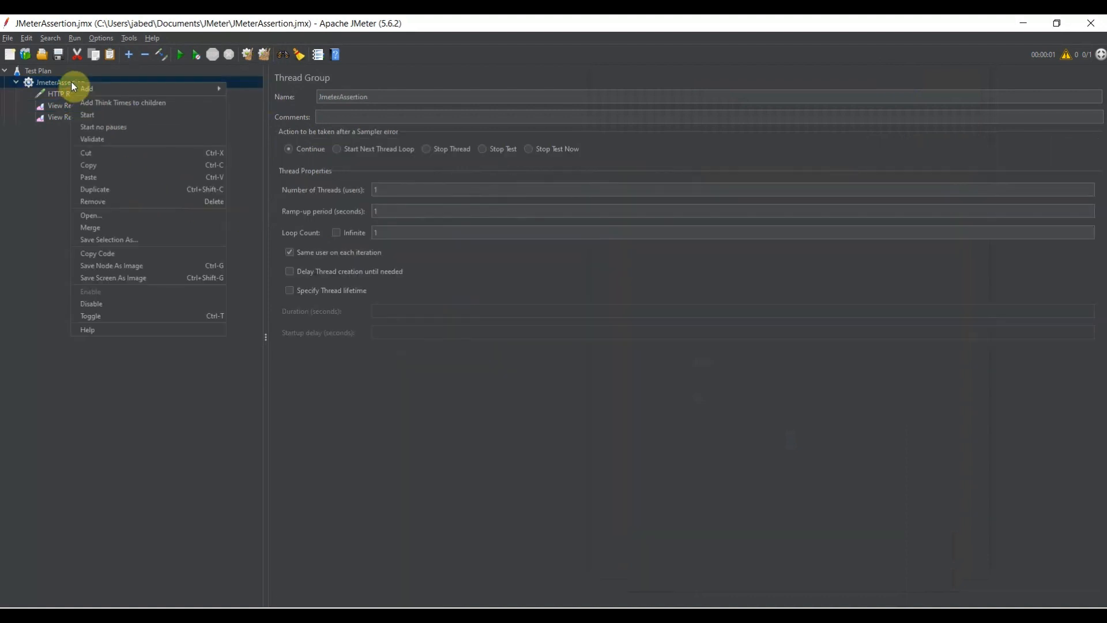
pyautogui.moveTo(167, 86)
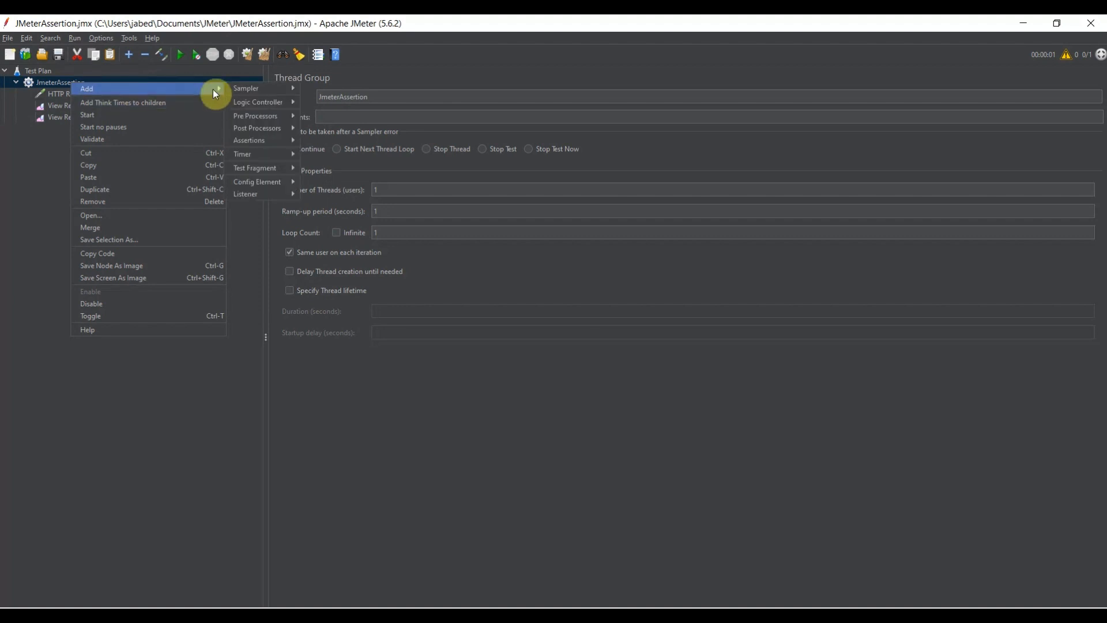
pyautogui.moveTo(216, 89)
pyautogui.moveTo(277, 142)
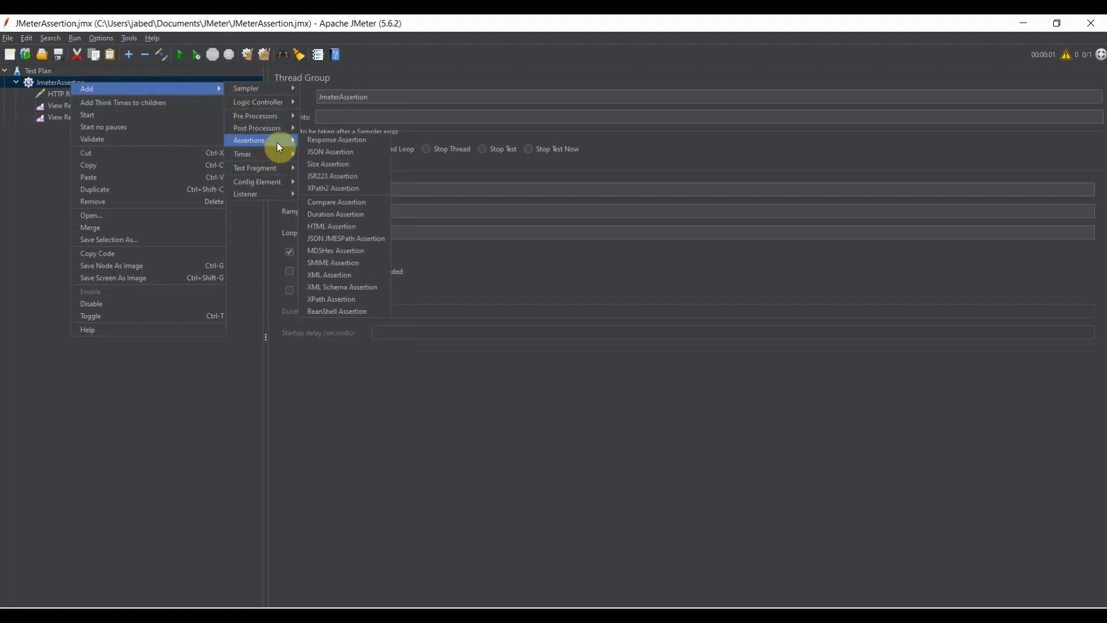
pyautogui.click(307, 140)
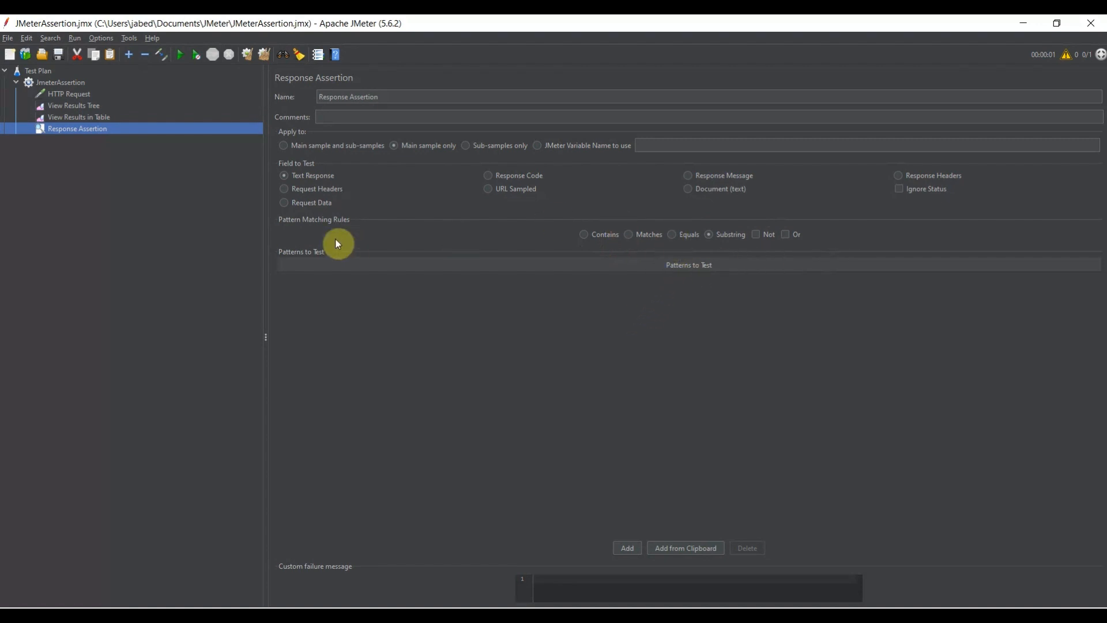
# Set the assertion to test the Response Code with the Equals rule and add the pattern 200
pyautogui.click(488, 177)
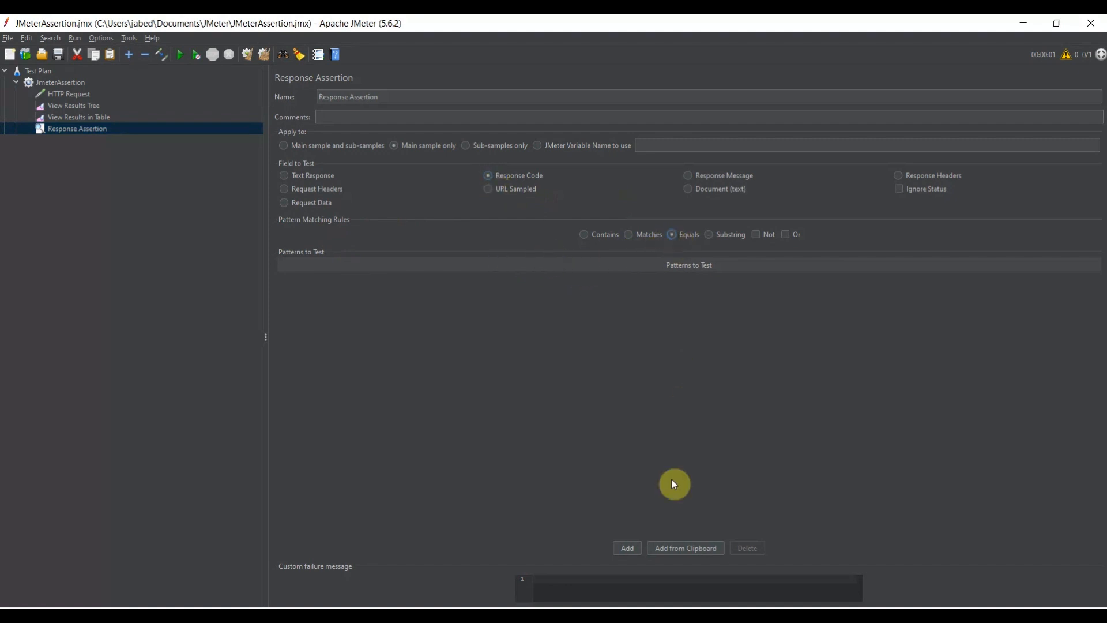
pyautogui.click(628, 548)
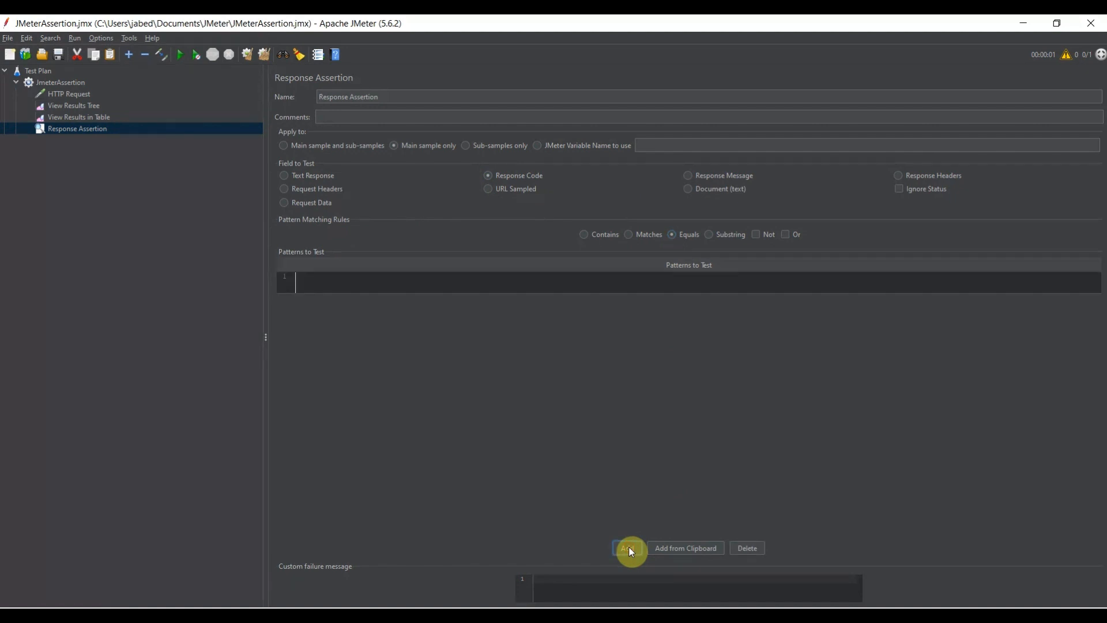
pyautogui.click(316, 283)
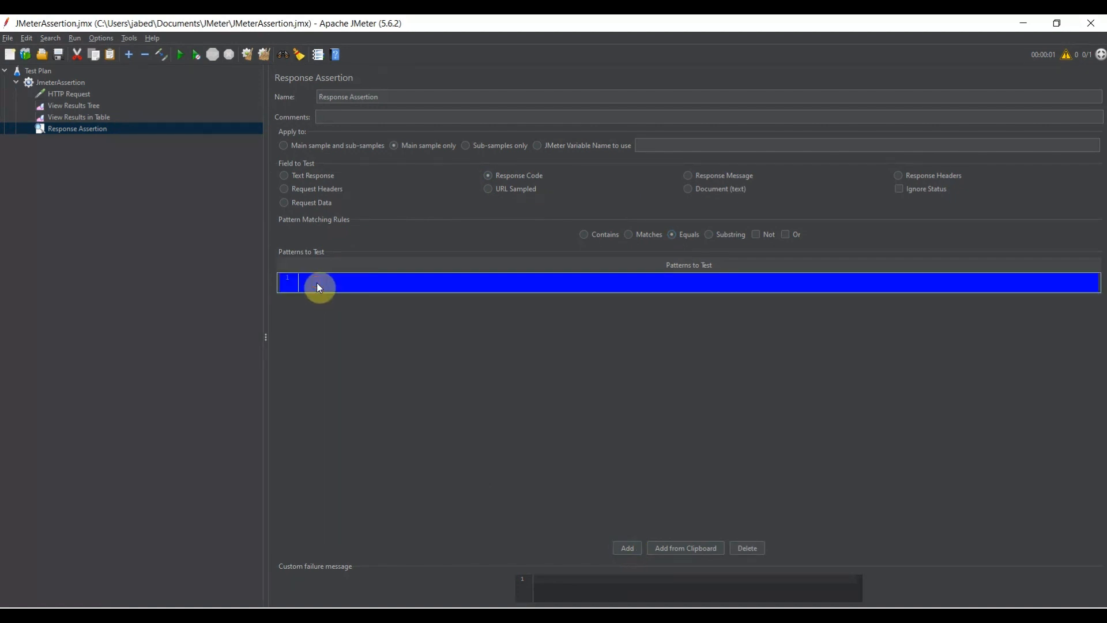
pyautogui.doubleClick(317, 282)
pyautogui.write('2')
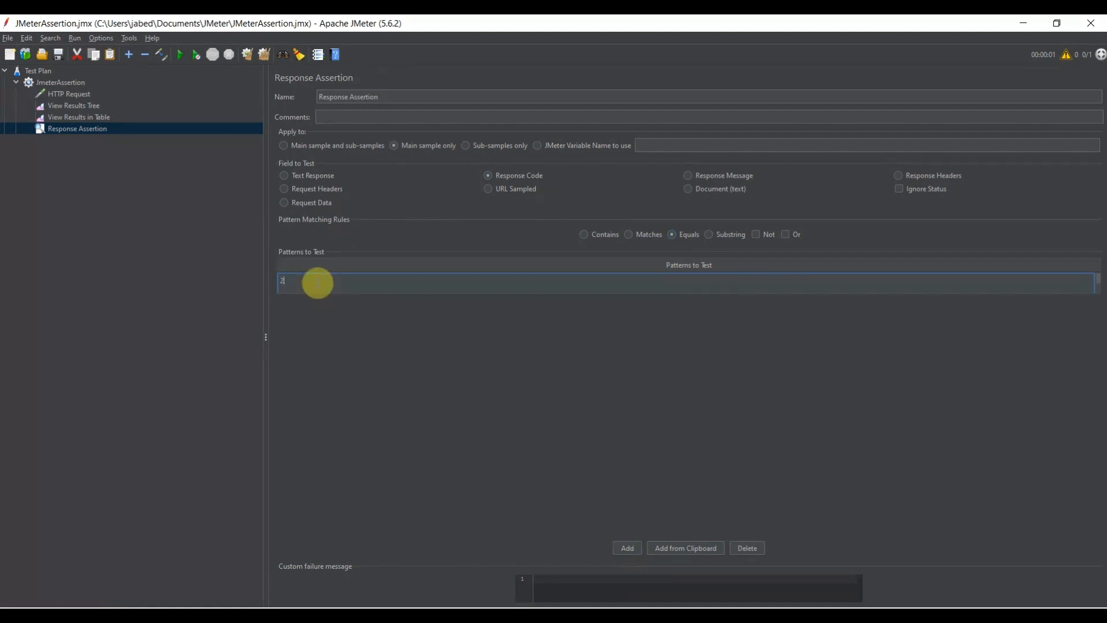
pyautogui.write('00')
pyautogui.click(369, 362)
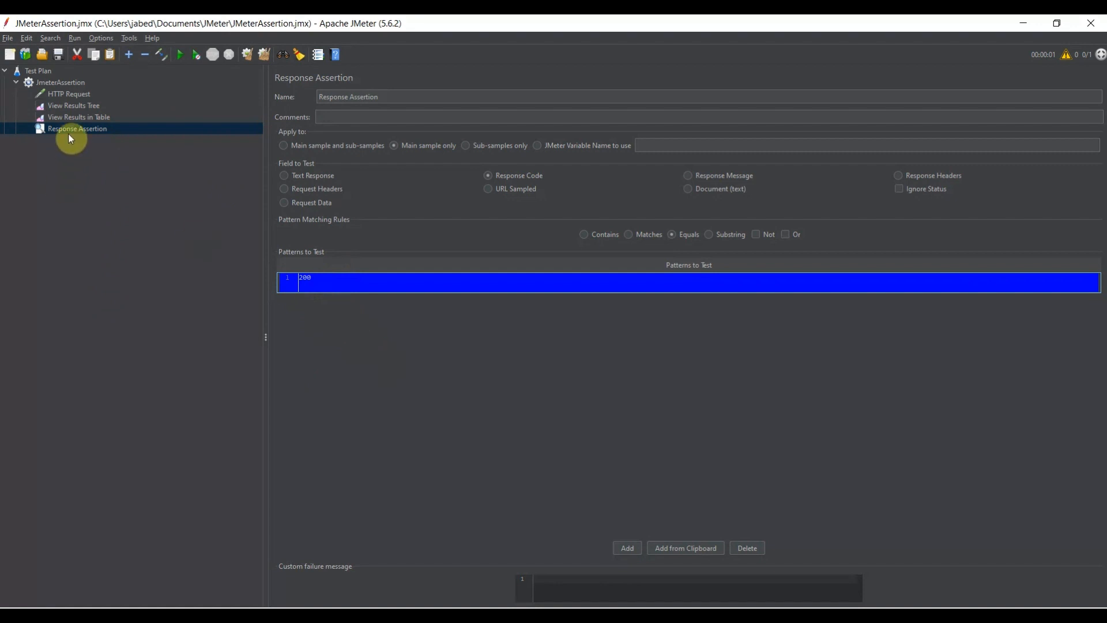
# Save the test plan and rerun it, checking the request's status in the View Results Tree listener
pyautogui.click(60, 55)
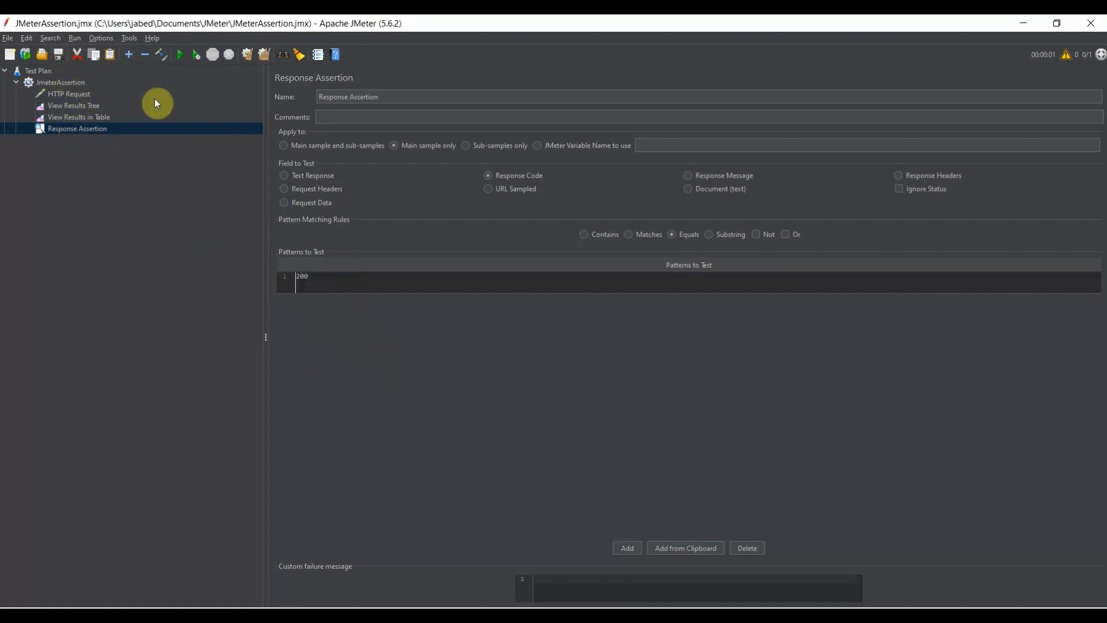
pyautogui.click(182, 55)
pyautogui.click(91, 106)
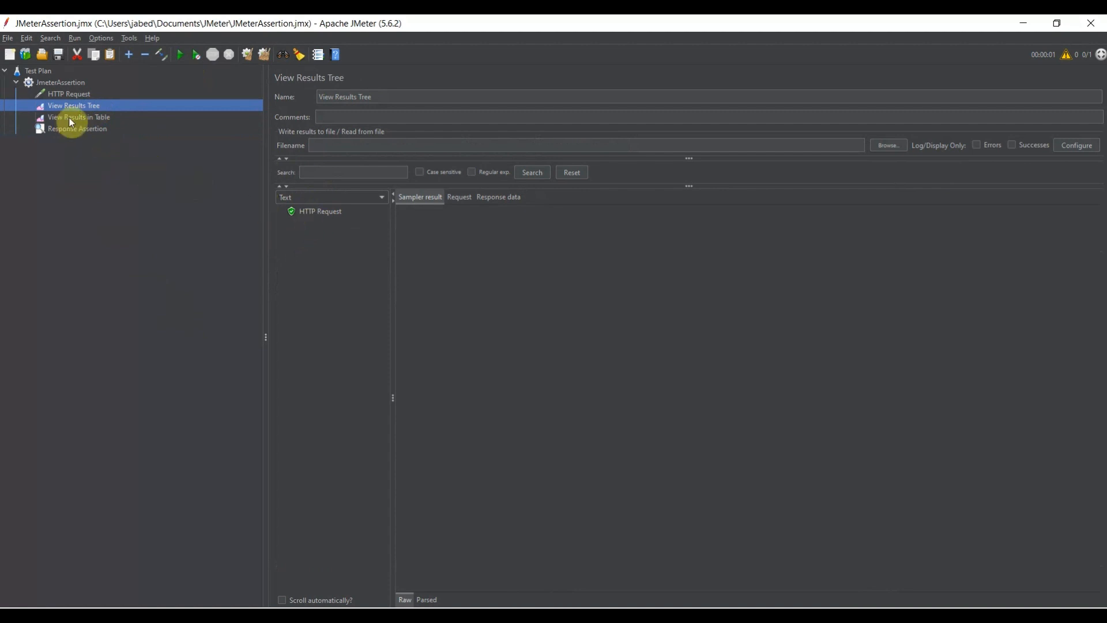
# Check the sample's status in View Results in Table and open the HTTP Request's sampler result in View Results Tree
pyautogui.click(69, 119)
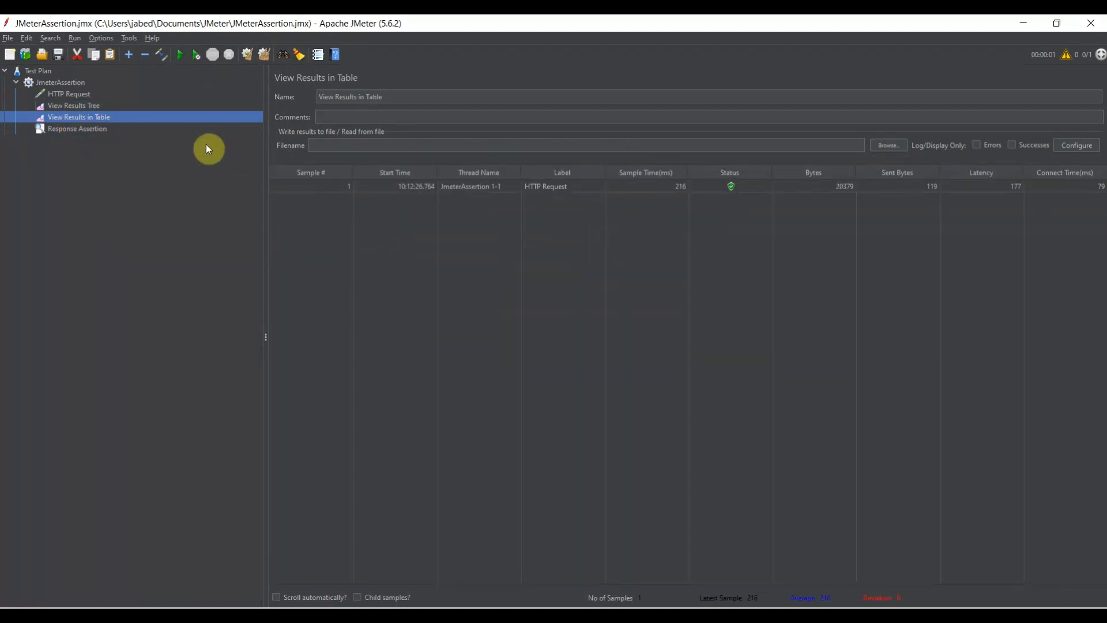
pyautogui.click(65, 107)
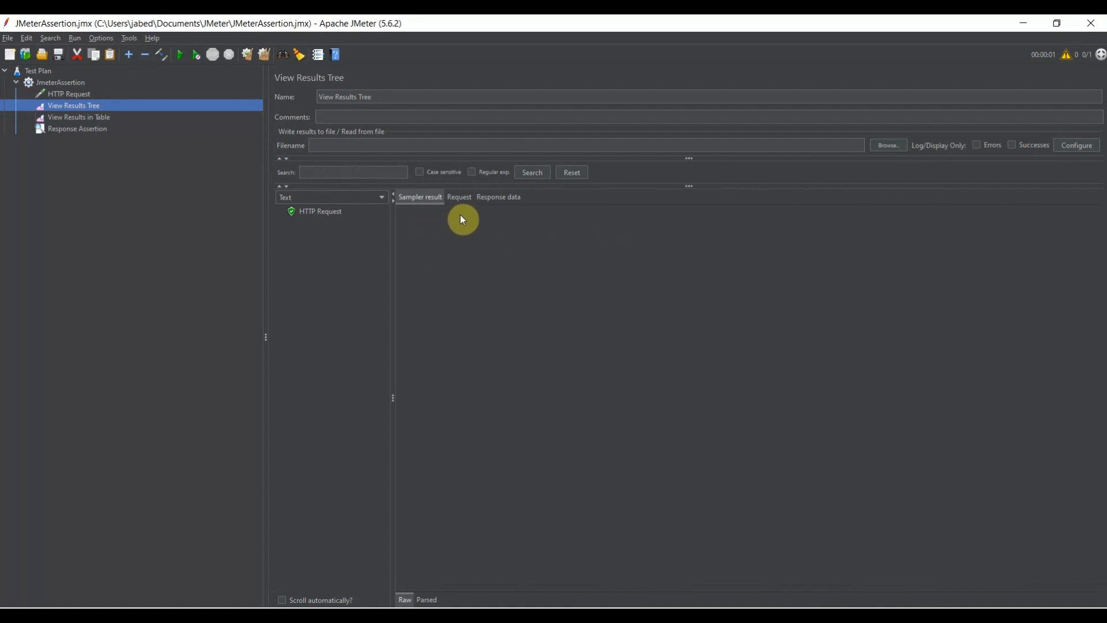
pyautogui.click(332, 214)
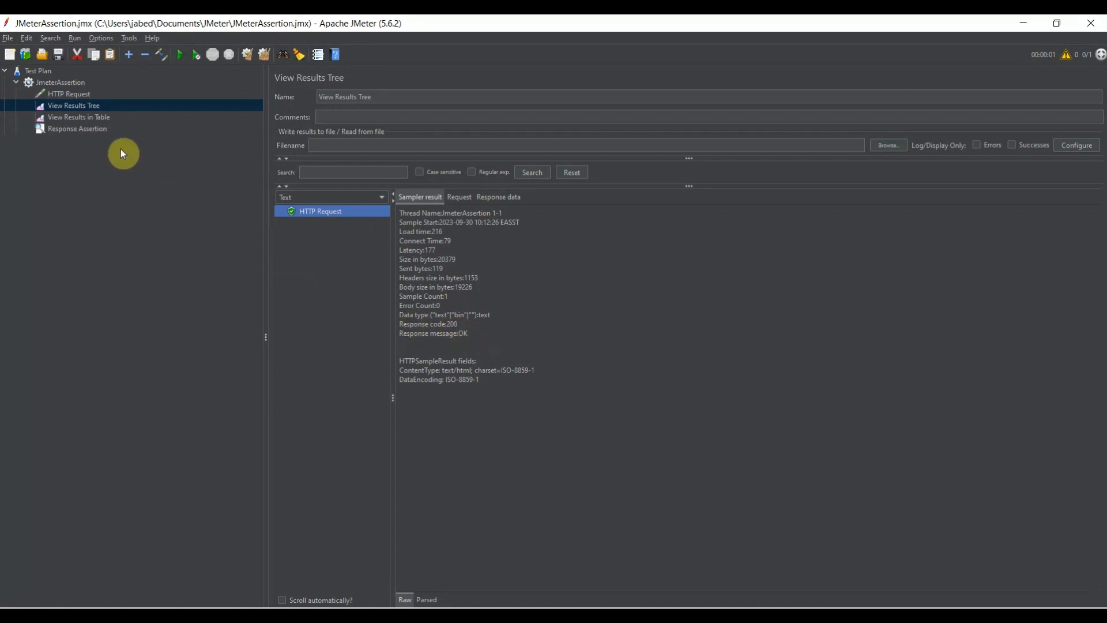
# Change the Response Assertion's pattern to test to 404
pyautogui.click(87, 129)
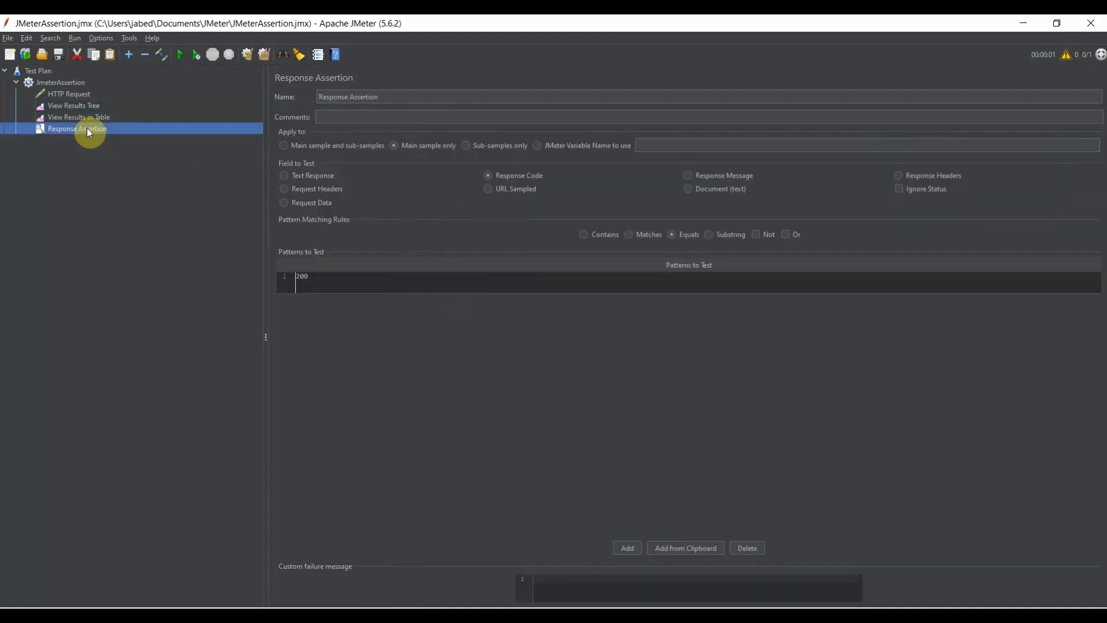
pyautogui.click(314, 284)
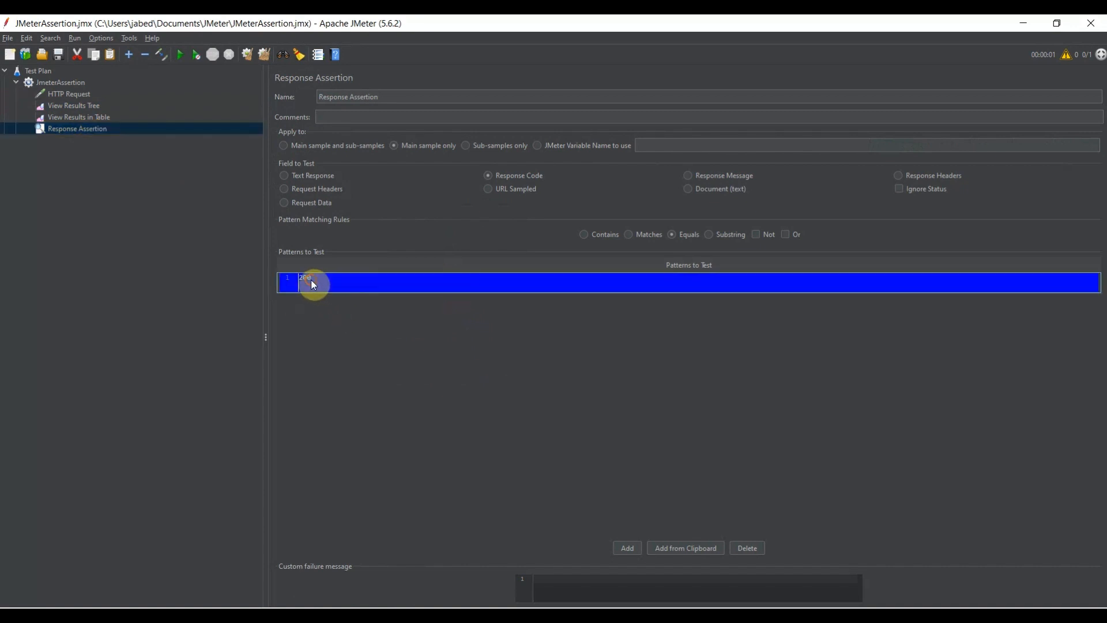
pyautogui.doubleClick(314, 284)
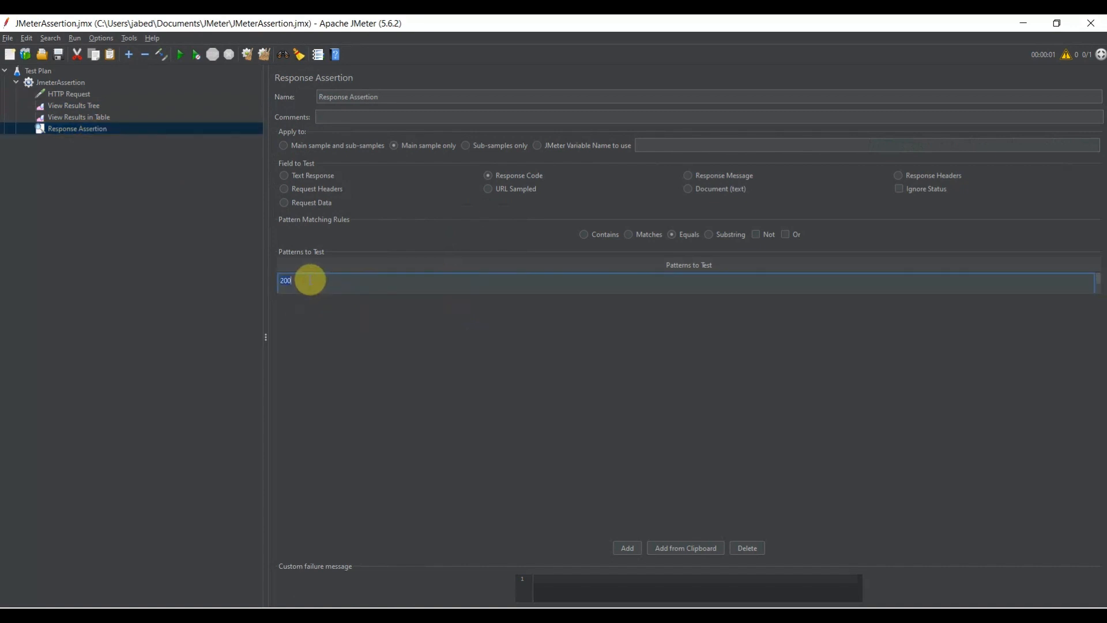
pyautogui.press('BackSpace')
pyautogui.write('404')
pyautogui.press('Return')
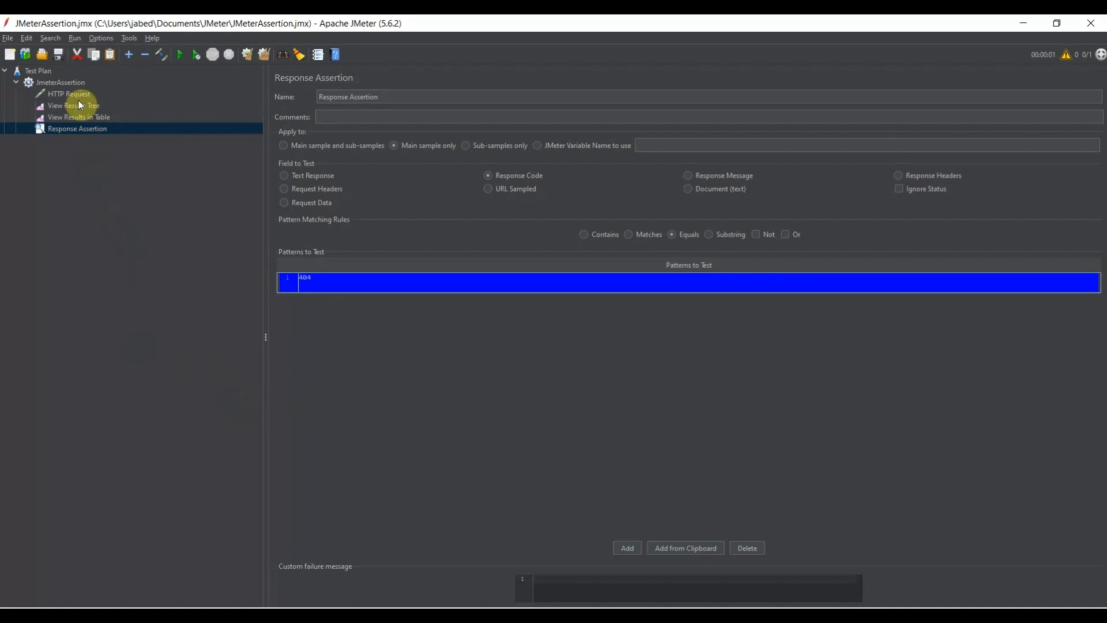
# Save and rerun the test plan, and open the newest HTTP Request's sampler result in View Results Tree
pyautogui.click(59, 55)
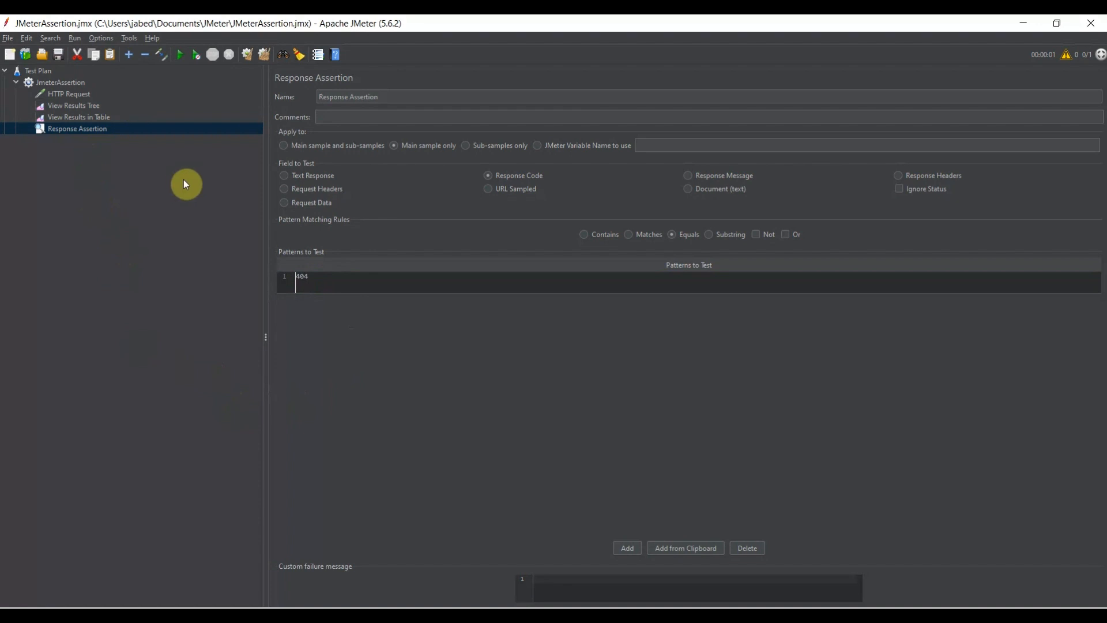
pyautogui.click(180, 57)
pyautogui.click(87, 107)
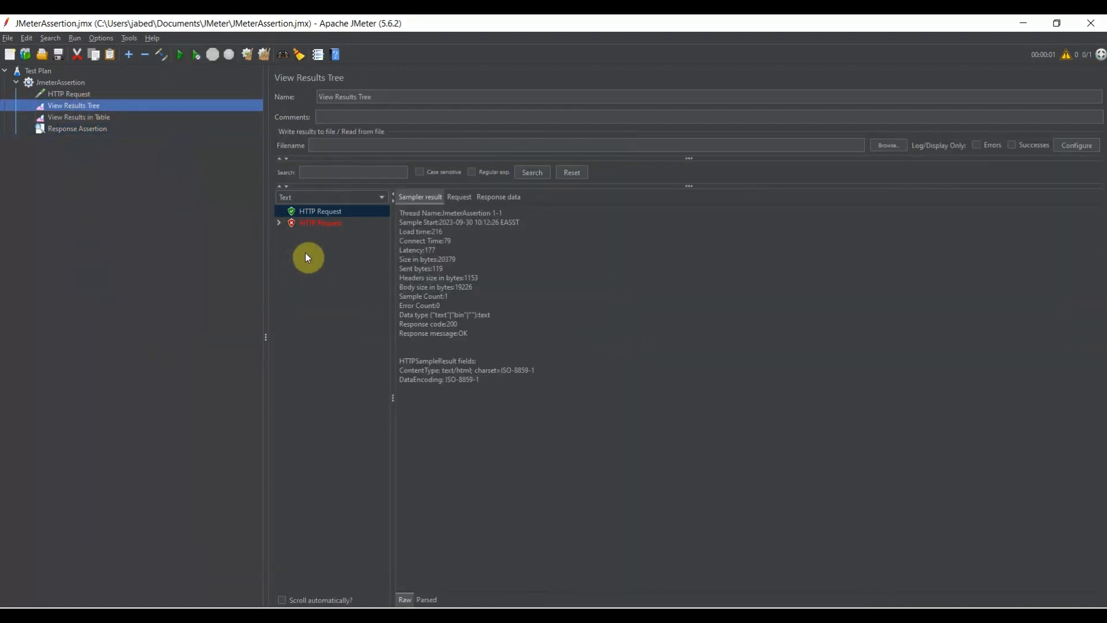
pyautogui.click(321, 225)
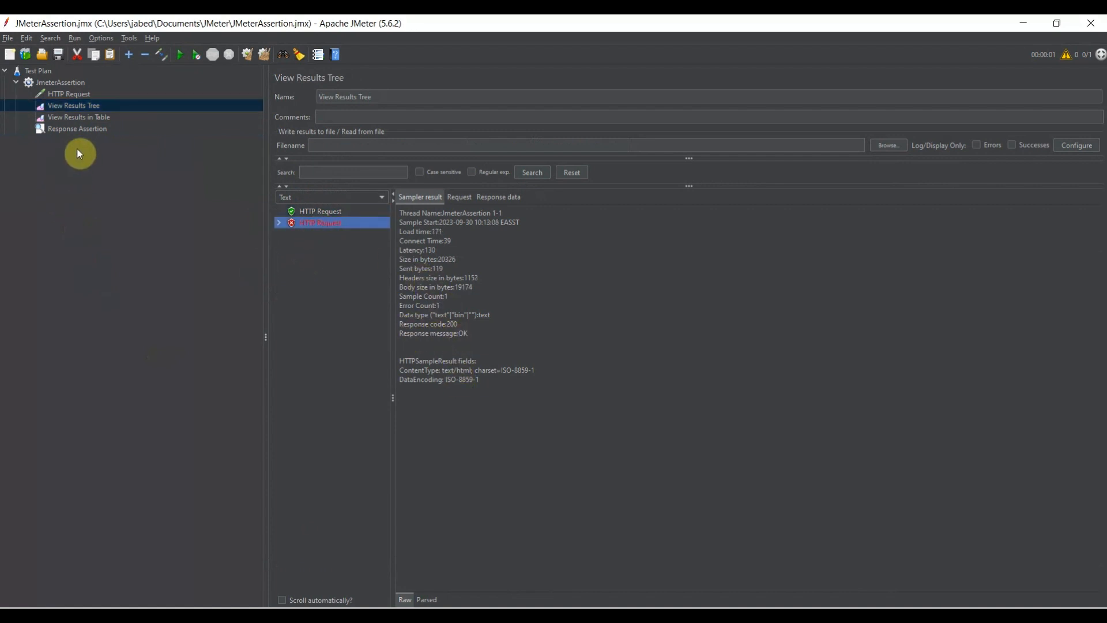
# Compare the samples' statuses in View Results in Table, and read the failed request's Response Assertion result in View Results Tree
pyautogui.click(86, 120)
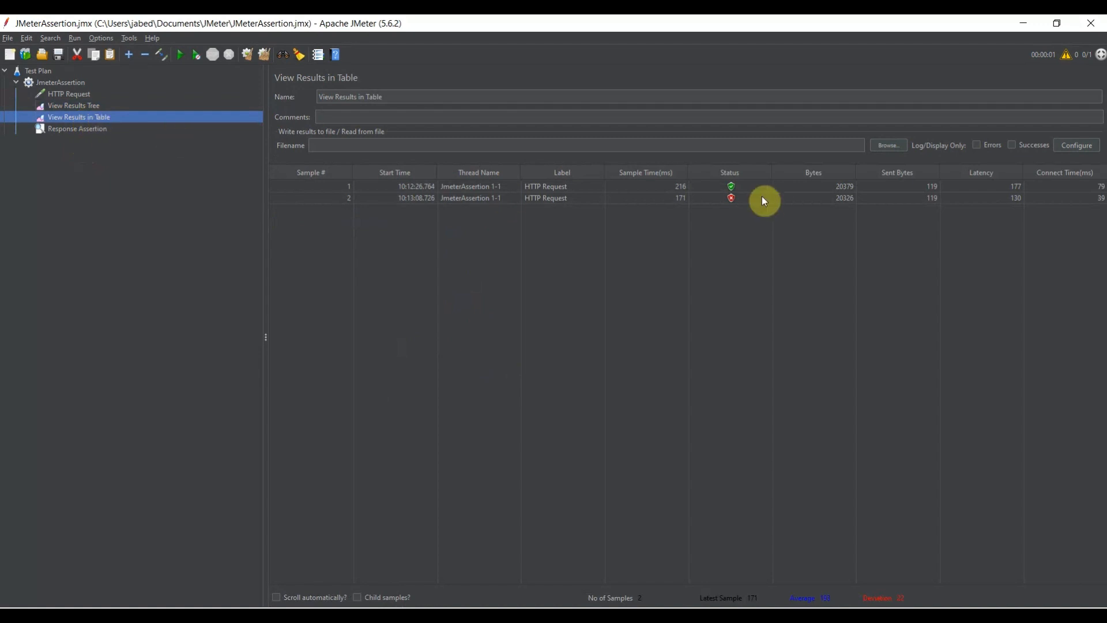
pyautogui.click(86, 105)
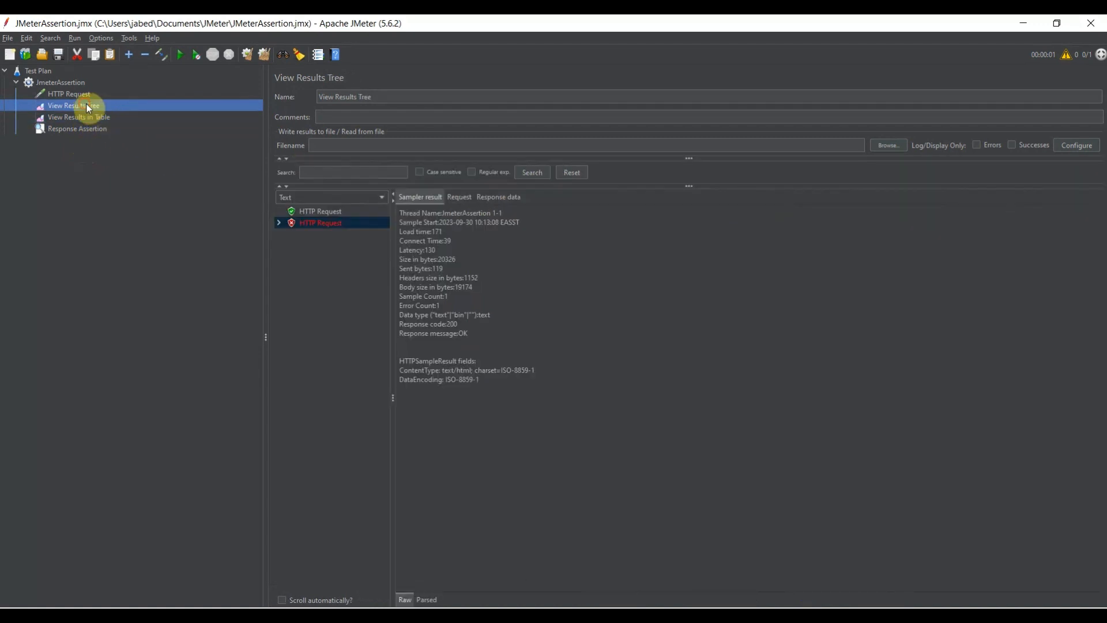
pyautogui.click(279, 222)
pyautogui.click(342, 235)
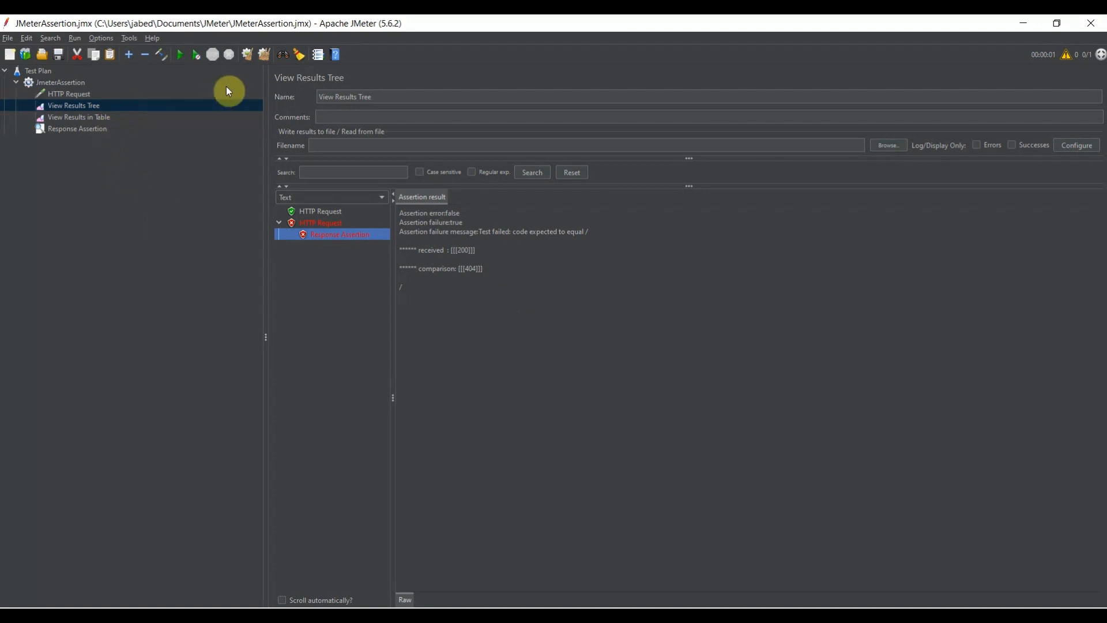
# Clear all test results and set the Response Assertion to test the Response Message against the pattern OK
pyautogui.click(264, 55)
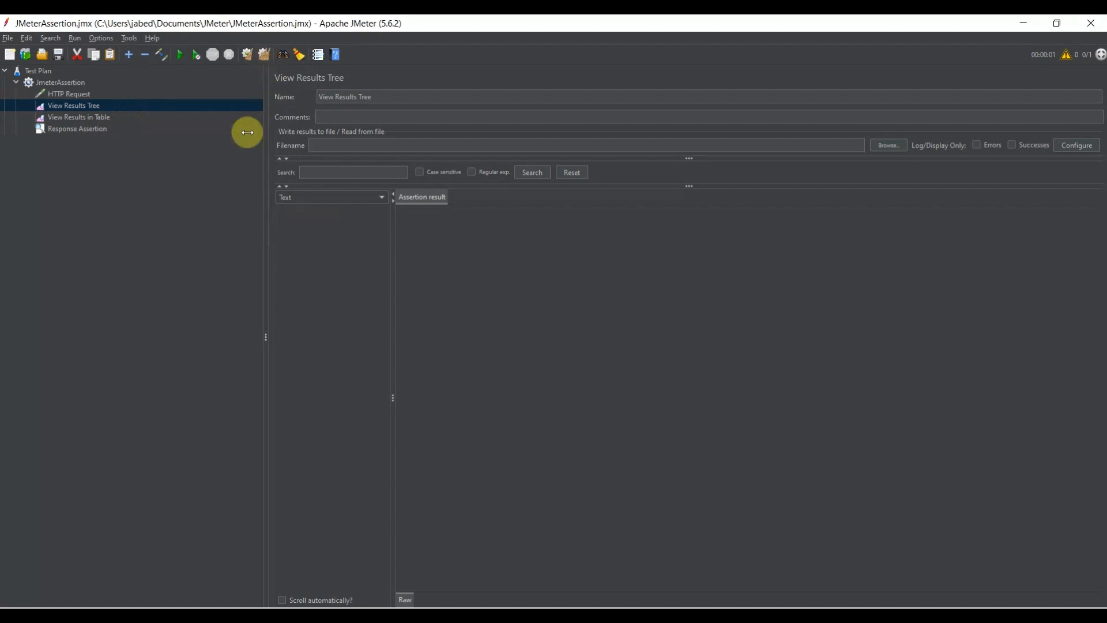
pyautogui.click(94, 135)
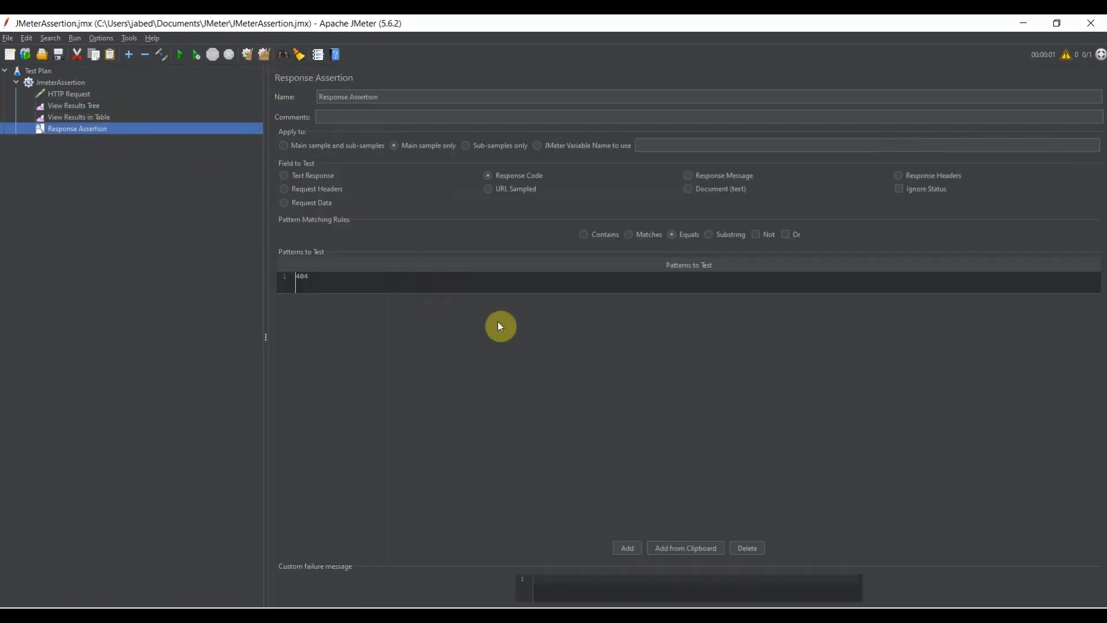
pyautogui.click(688, 176)
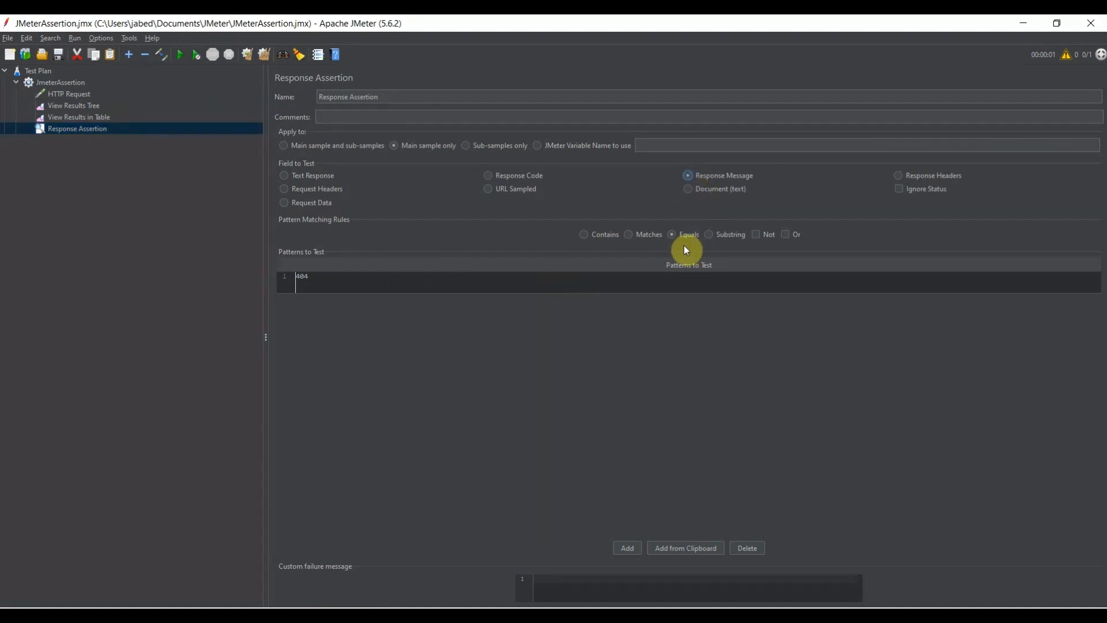
pyautogui.click(324, 288)
pyautogui.doubleClick(322, 282)
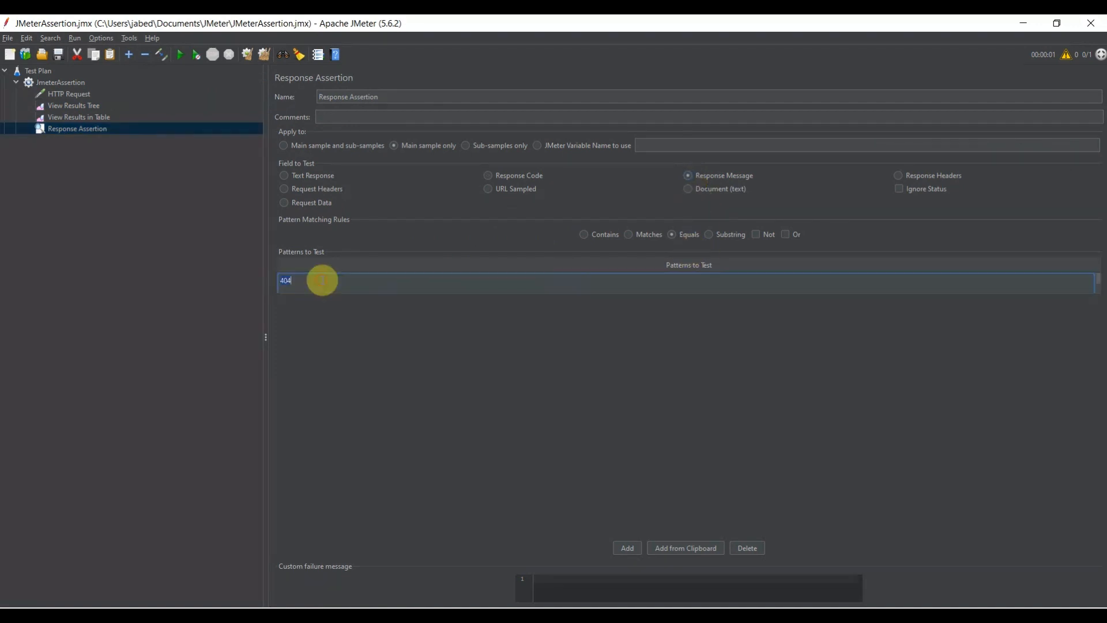
pyautogui.press('BackSpace')
pyautogui.press('BackSpace')
pyautogui.press('BackSpace')
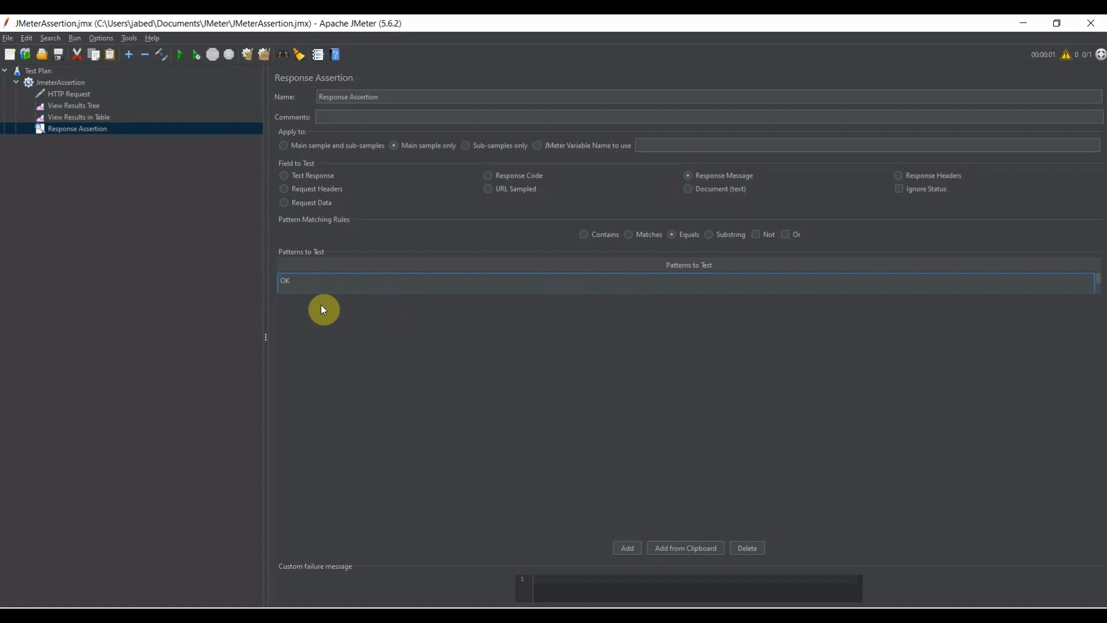
pyautogui.press('Return')
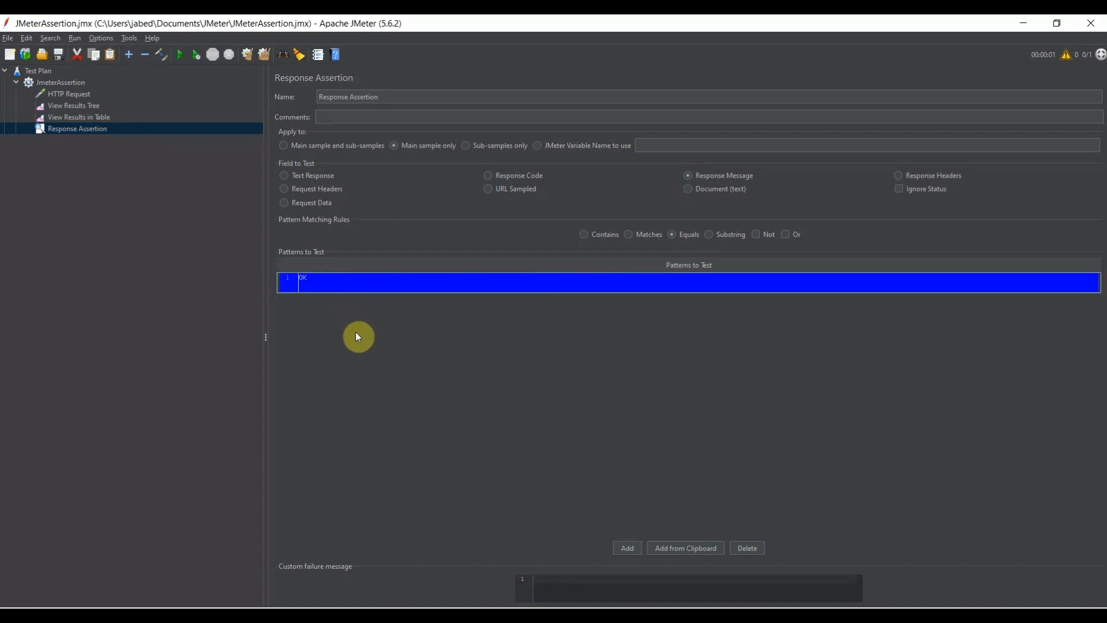
# Save and rerun the test plan, checking the request in View Results in Table and its sampler result in View Results Tree
pyautogui.click(57, 55)
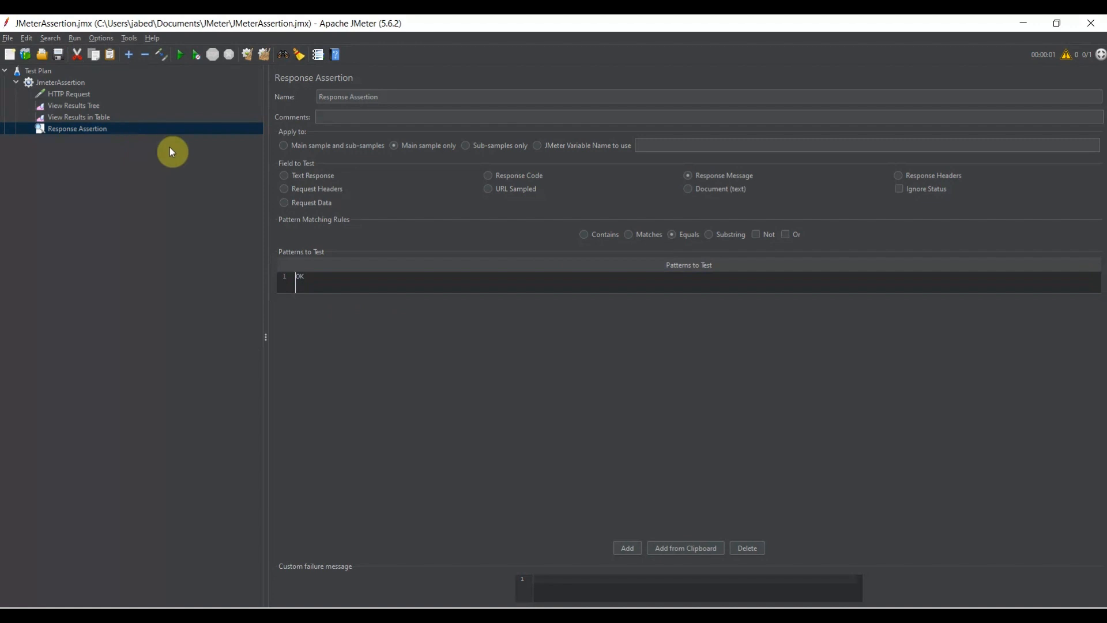
pyautogui.click(179, 58)
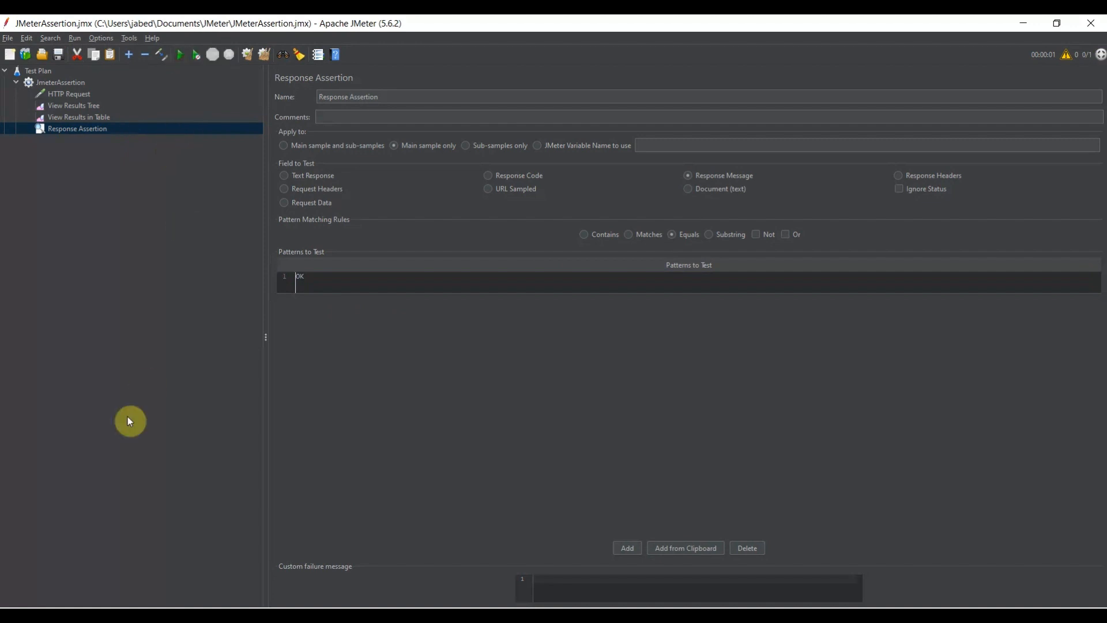
pyautogui.click(103, 119)
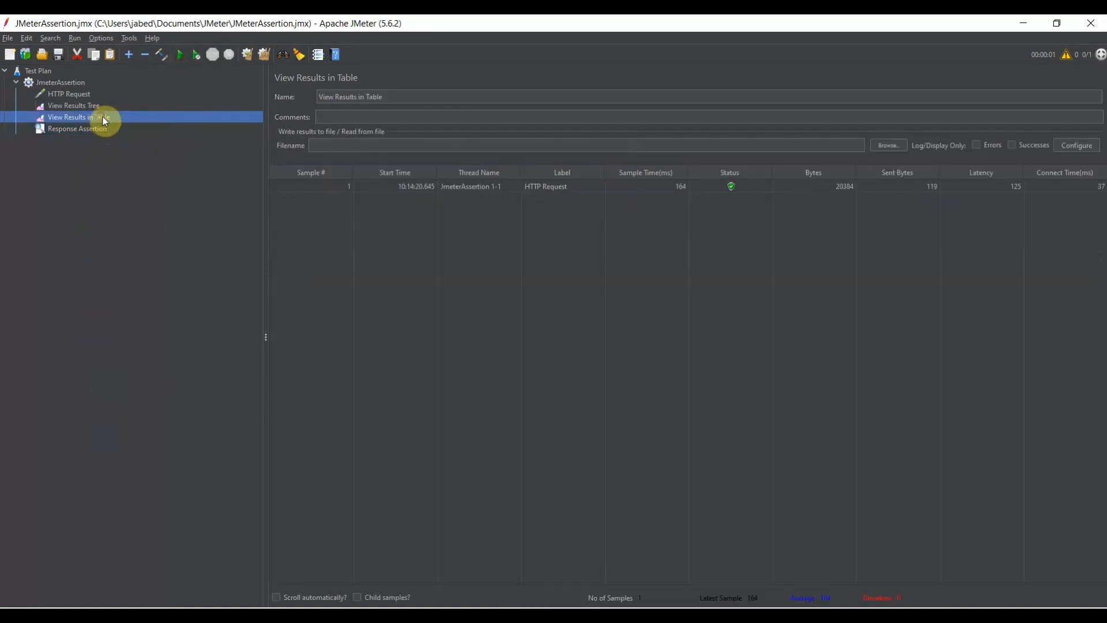
pyautogui.click(68, 107)
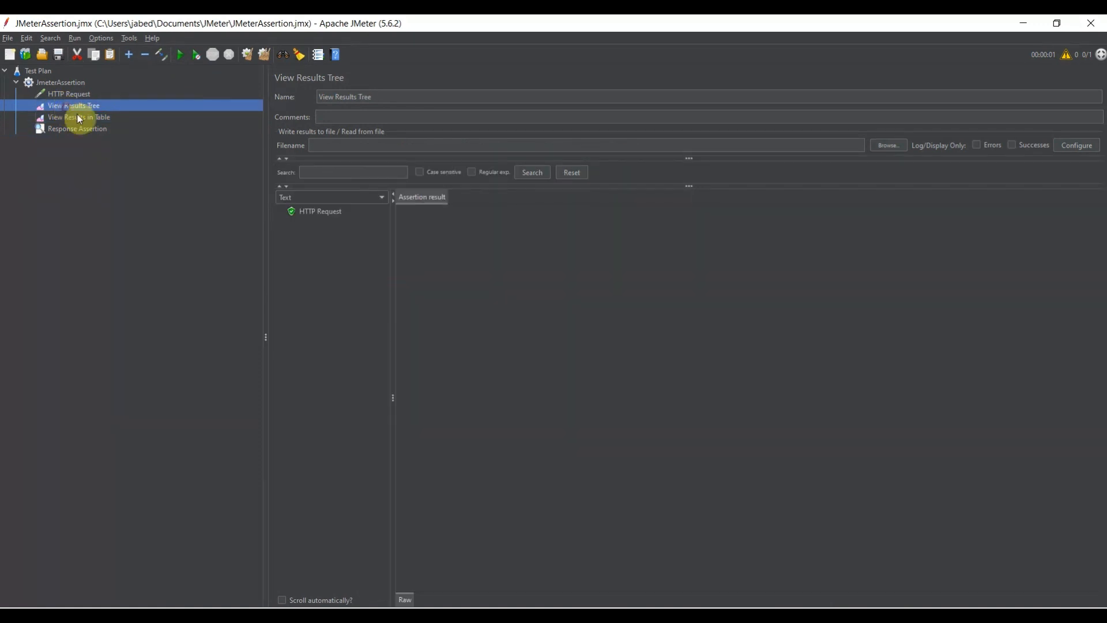
pyautogui.click(333, 217)
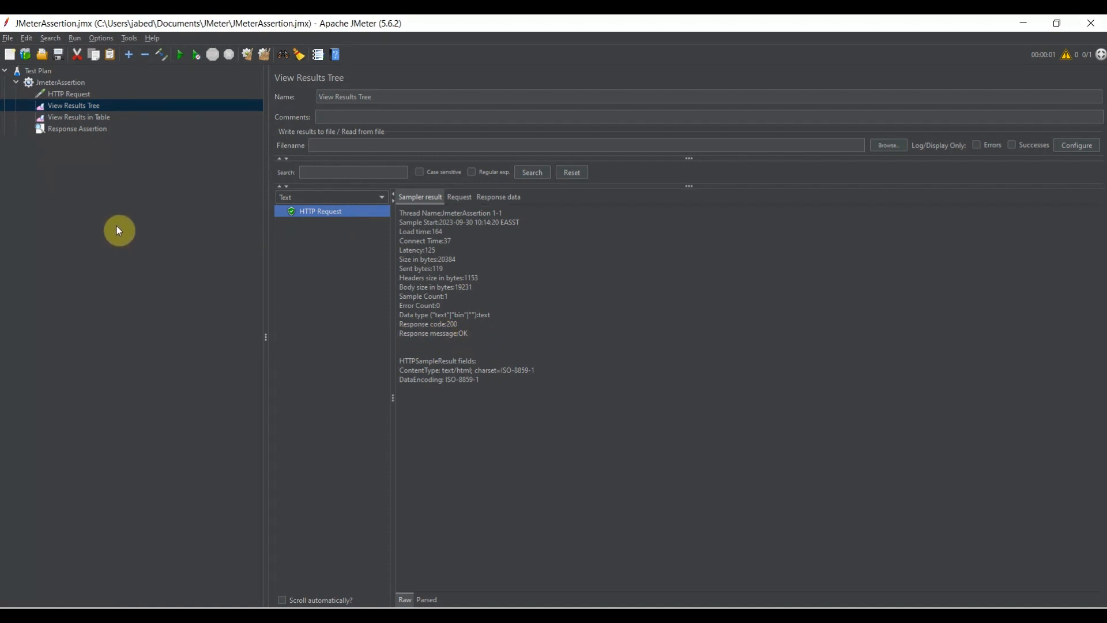
# Clear all test results and change the Response Message assertion's pattern to NO
pyautogui.click(265, 53)
pyautogui.click(95, 129)
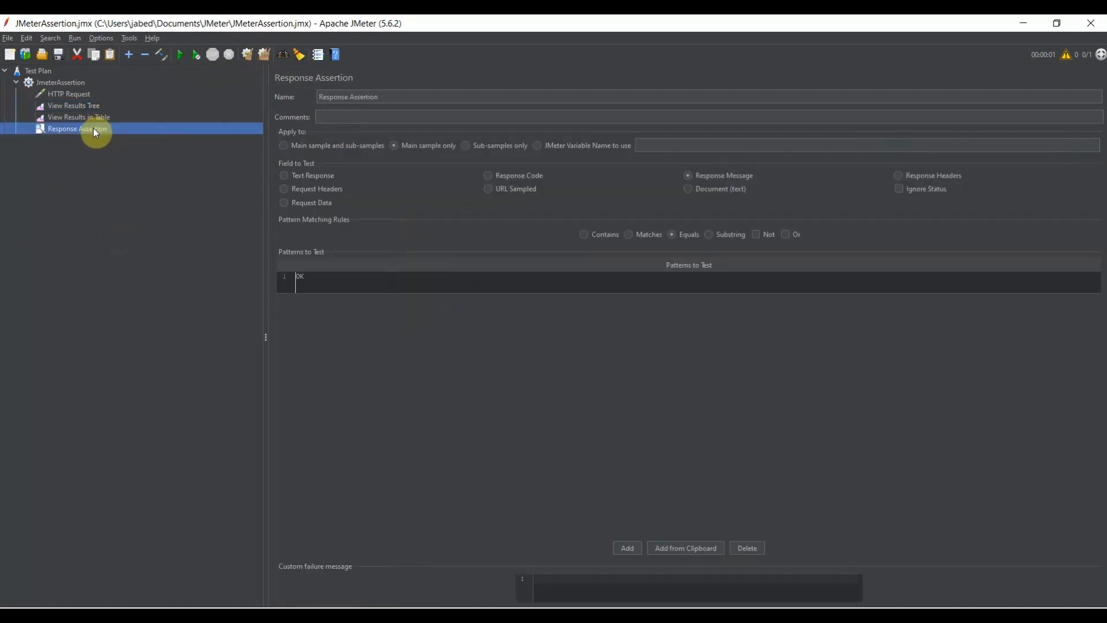
pyautogui.click(334, 281)
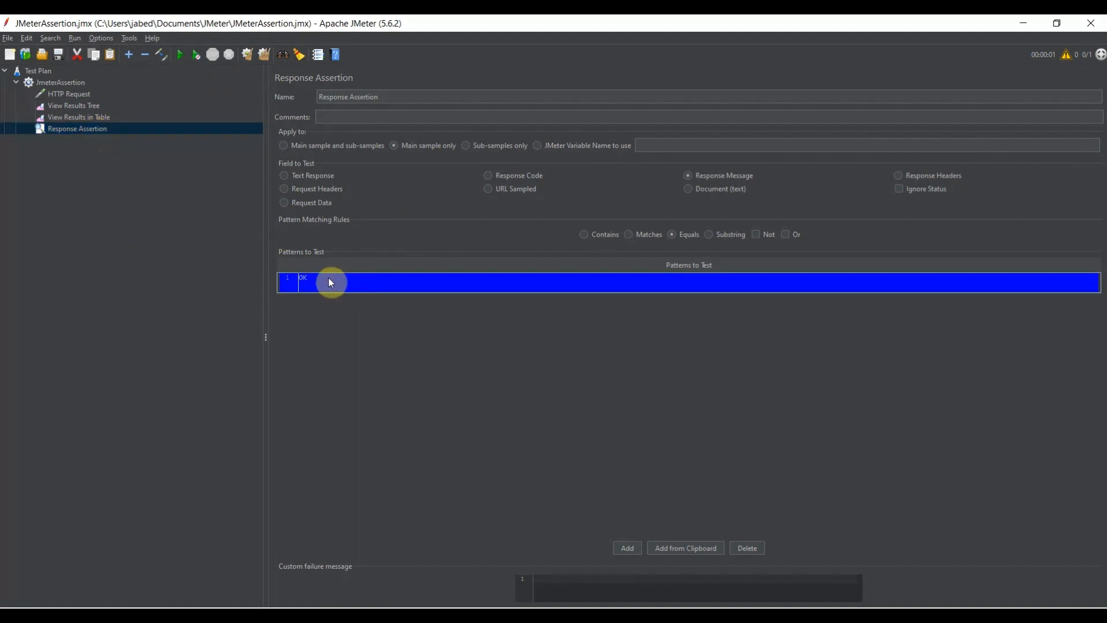
pyautogui.doubleClick(329, 280)
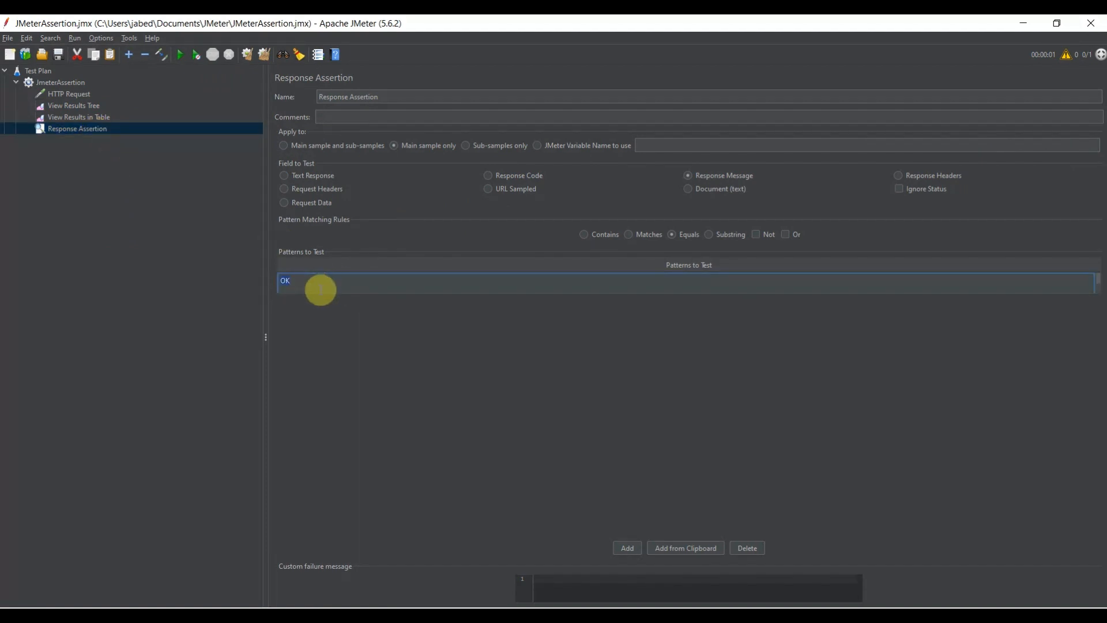
pyautogui.press('BackSpace')
pyautogui.write('NO')
pyautogui.click(343, 378)
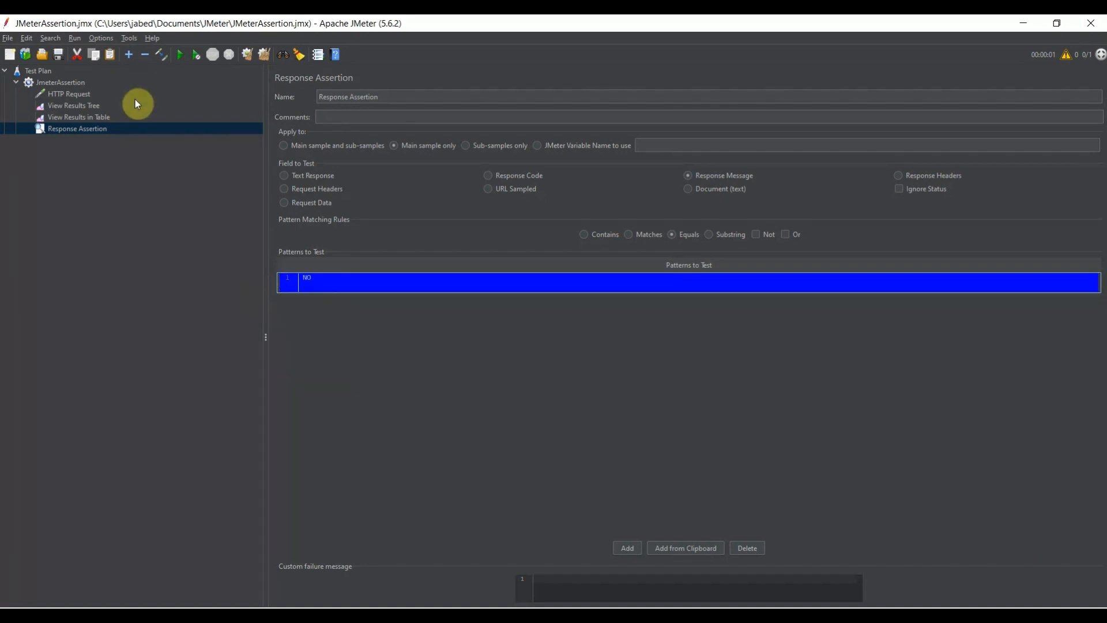
# Save and rerun the test plan, and read the Response Assertion result under the HTTP Request in View Results Tree
pyautogui.click(60, 55)
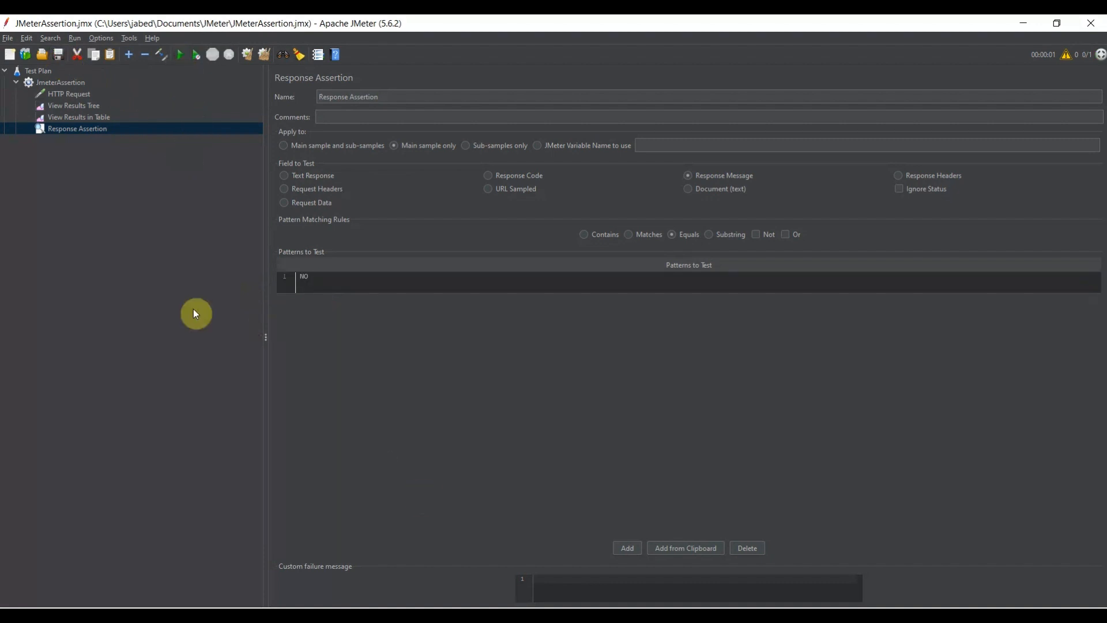
pyautogui.click(92, 107)
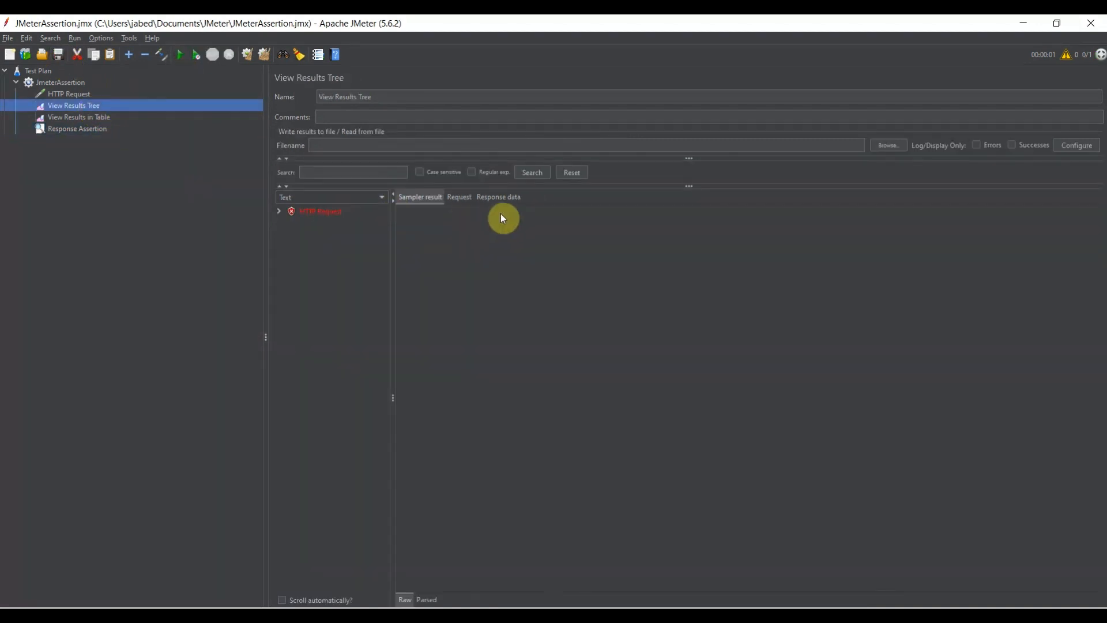
pyautogui.click(280, 212)
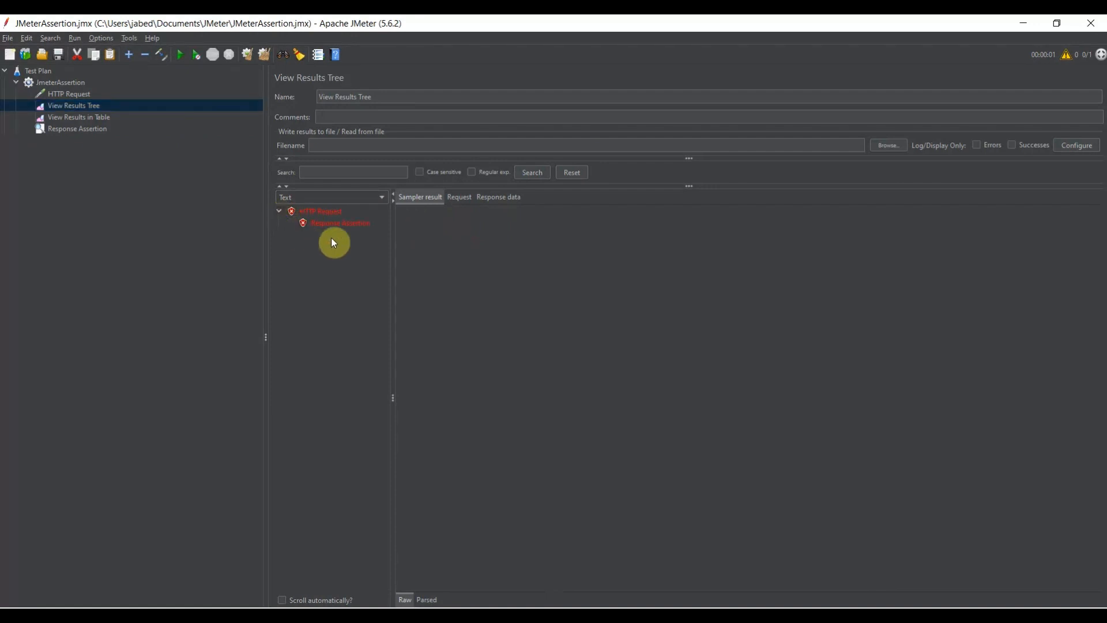
pyautogui.click(338, 222)
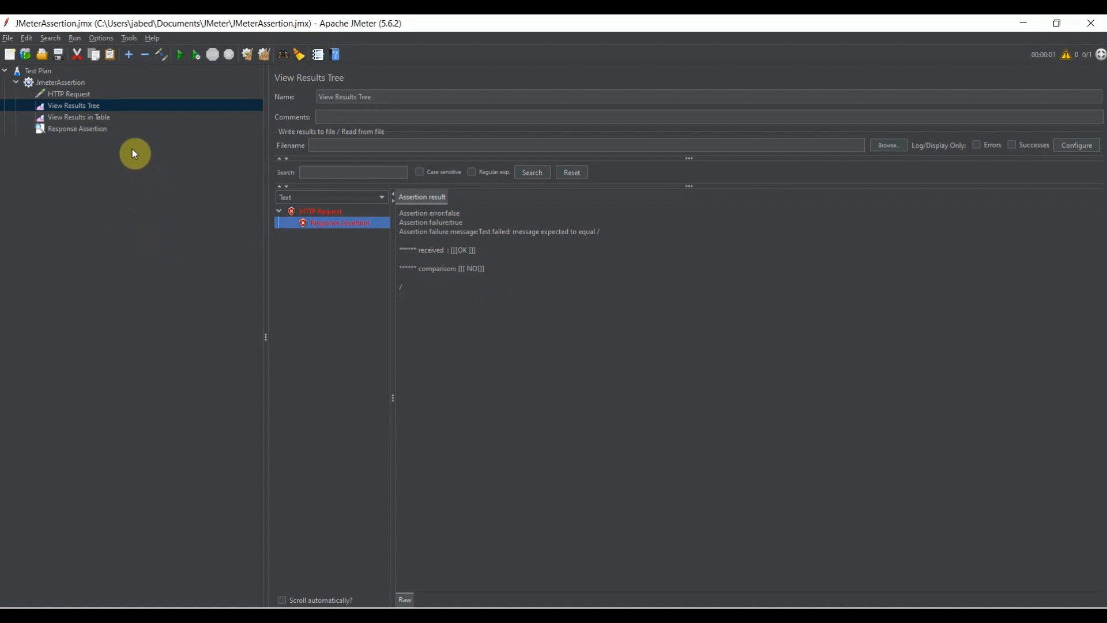
# Review the assertion types available for the JmeterAssertion thread group without adding one
pyautogui.click(80, 85)
pyautogui.rightClick(80, 85)
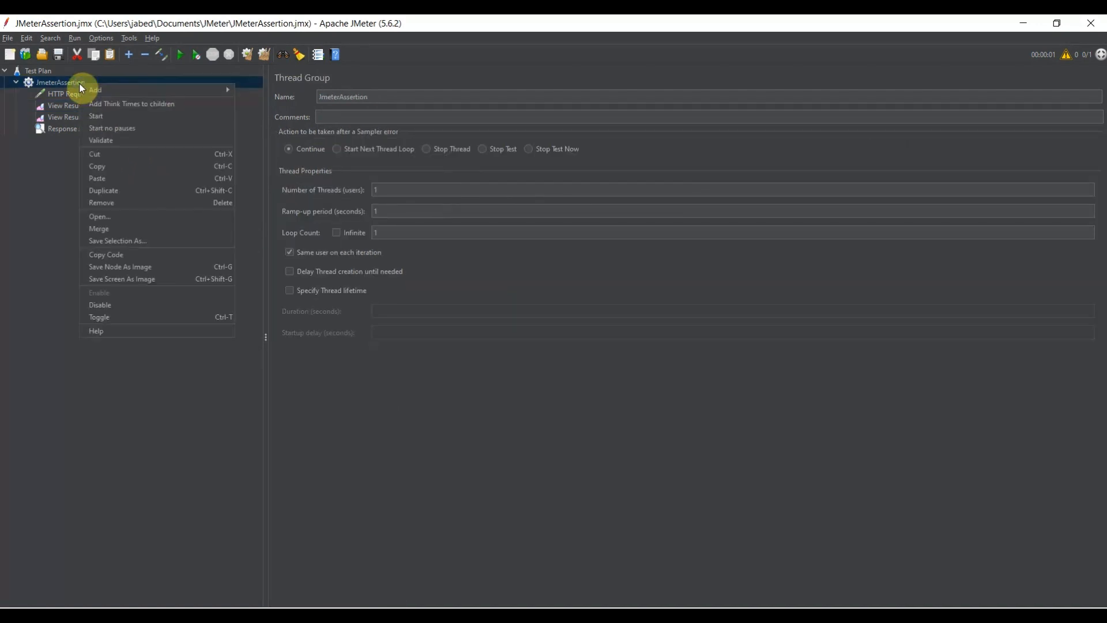
pyautogui.moveTo(167, 92)
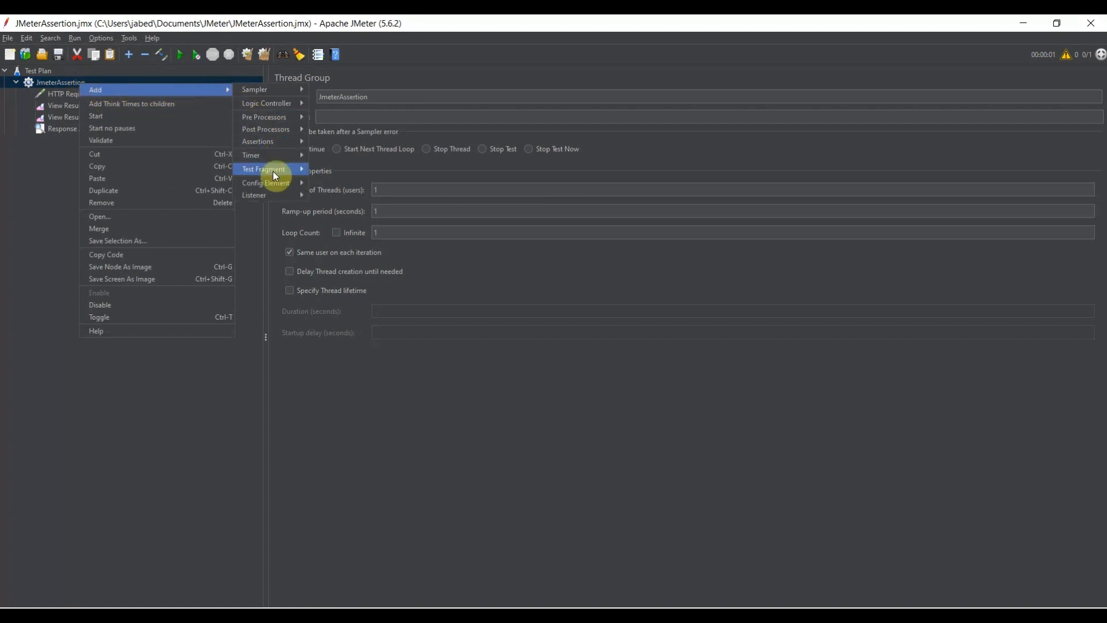
pyautogui.moveTo(292, 141)
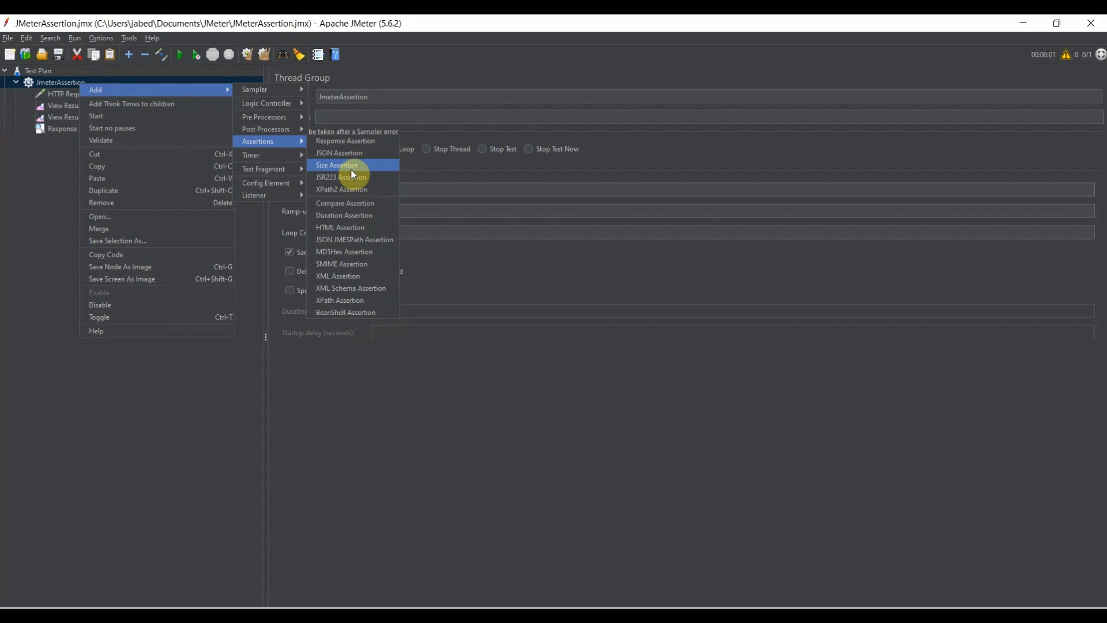
pyautogui.click(344, 449)
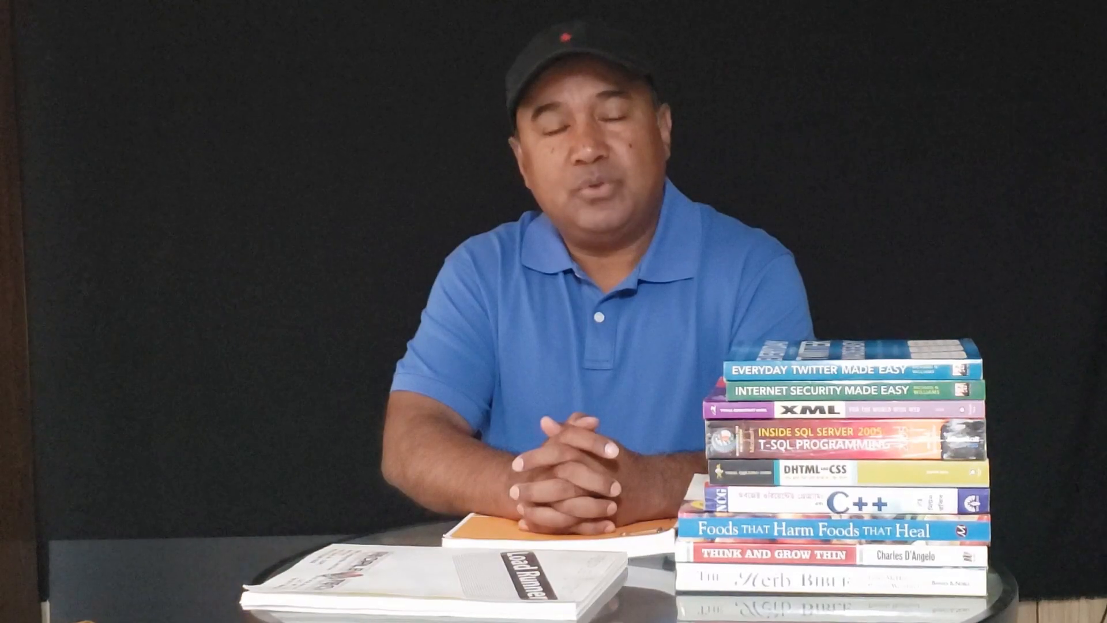